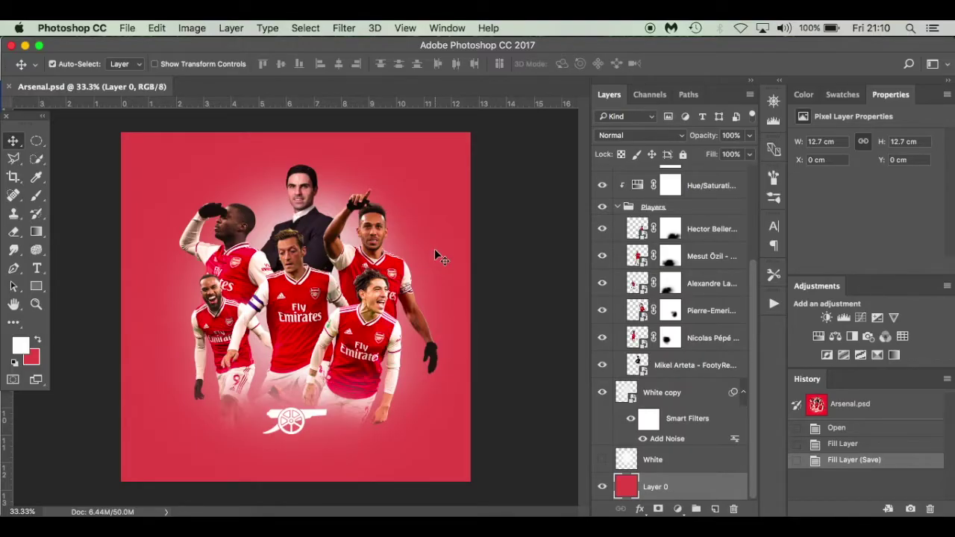
# Step: Create a new 1500 x 1500 pixel document at 300 pixels per inch in RGB Color with a white background
pyautogui.click(501, 253)
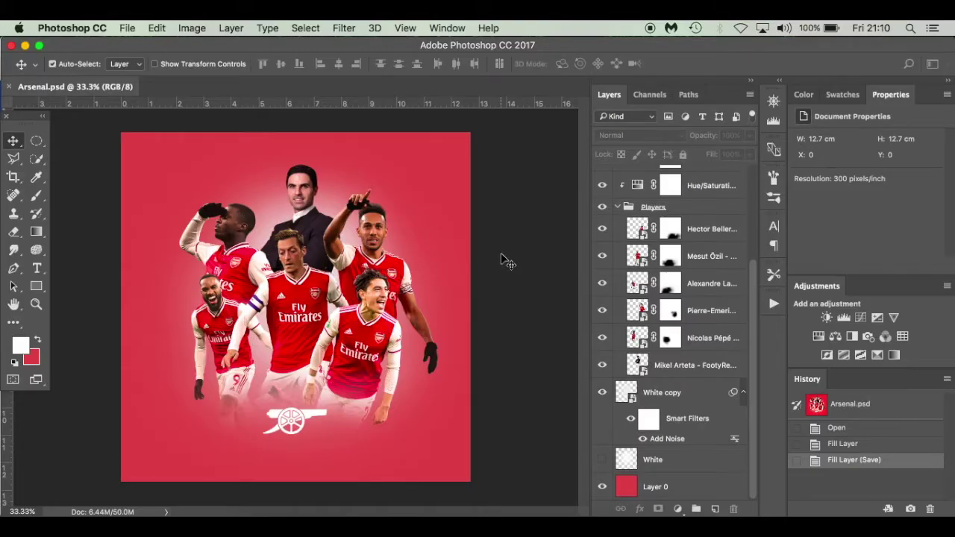
pyautogui.press('super+n')
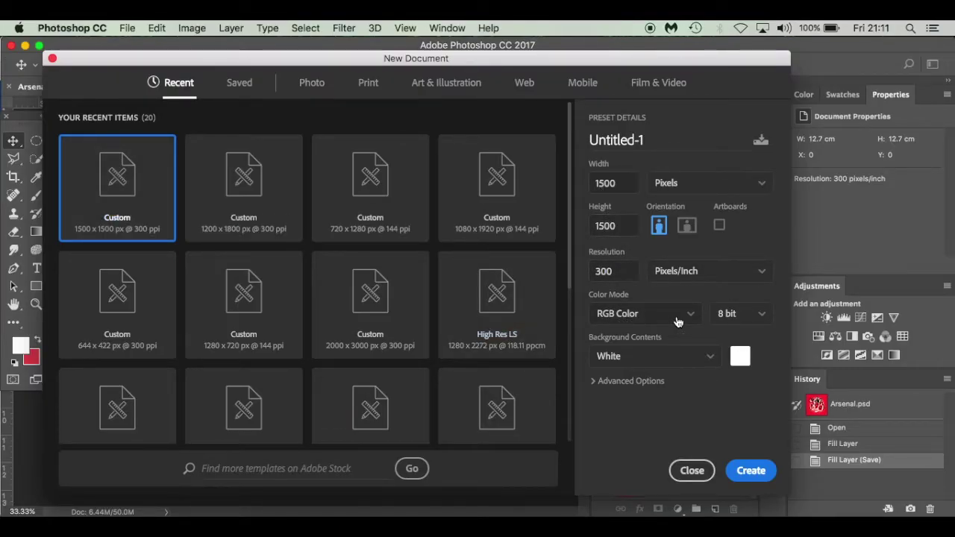
pyautogui.click(750, 470)
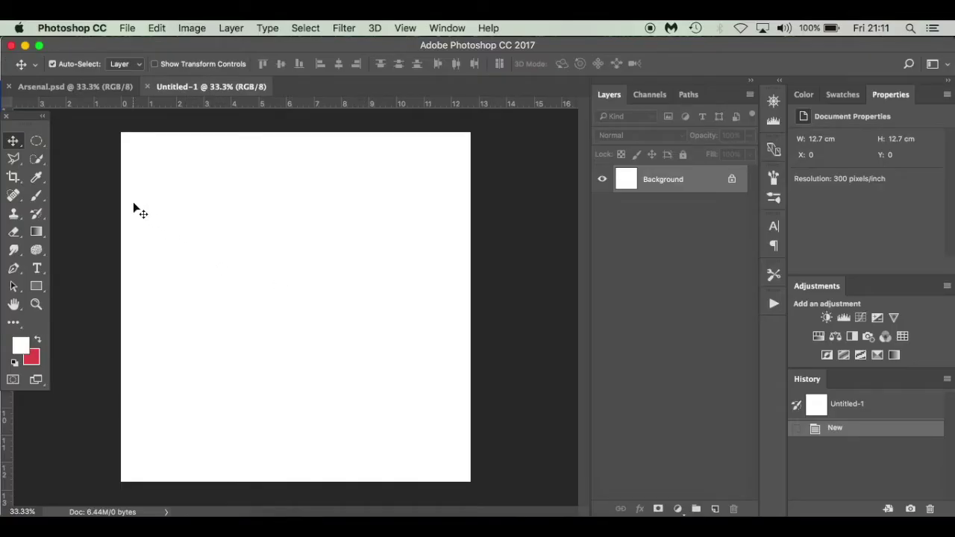
pyautogui.click(32, 360)
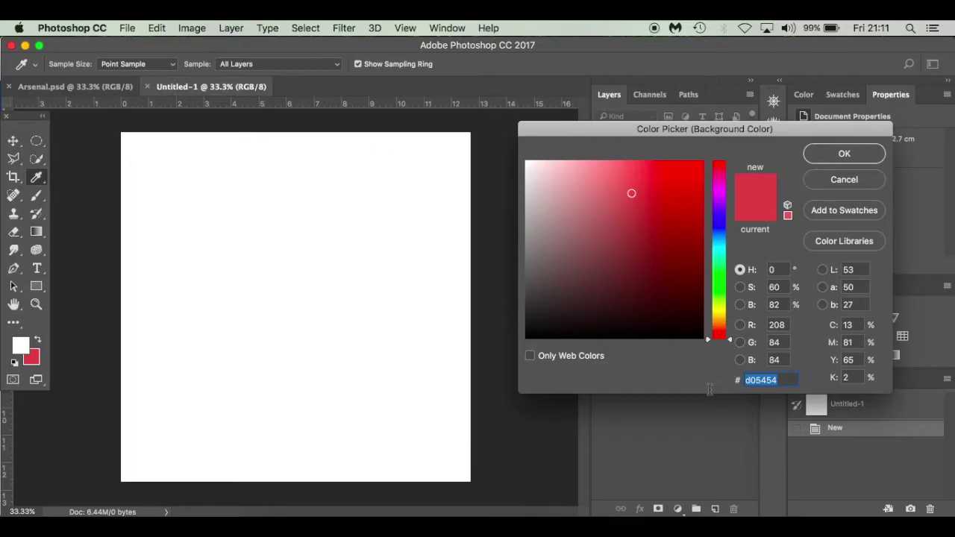
pyautogui.write('e8')
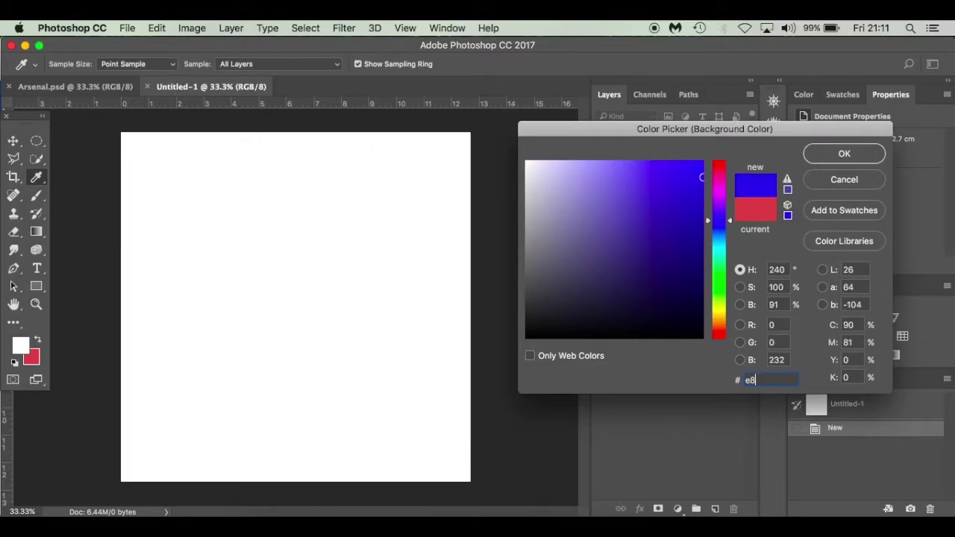
pyautogui.write('4444')
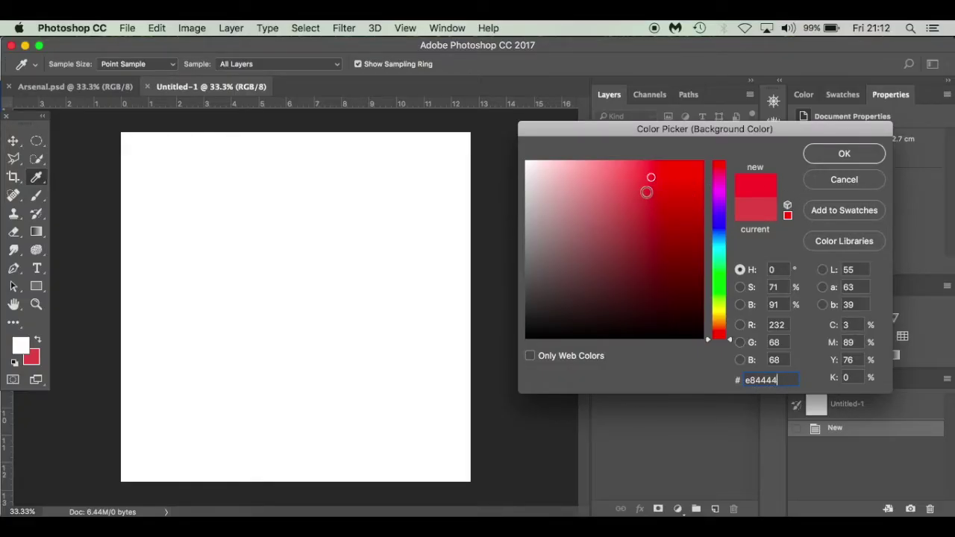
pyautogui.click(831, 180)
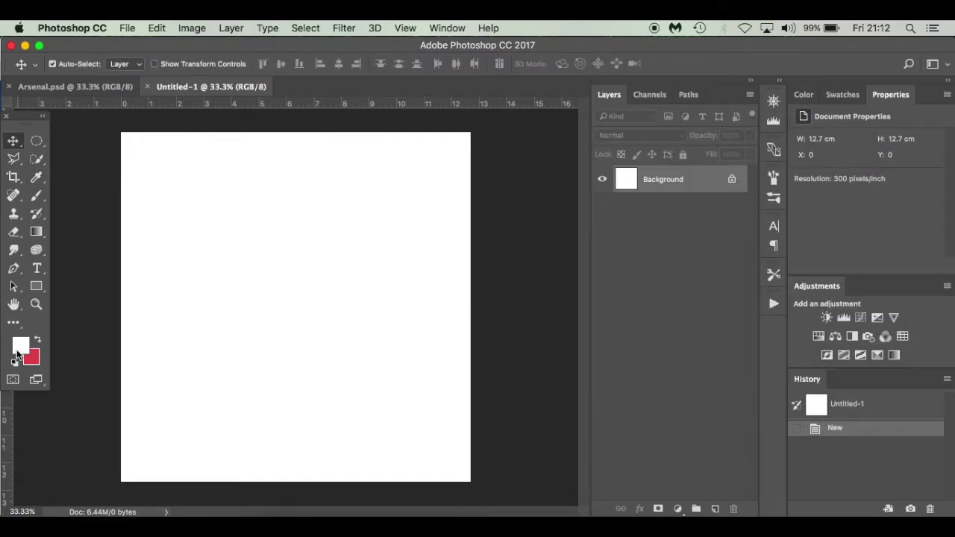
# Step: Fill the canvas with the background color d05454 and unlock the Background layer into a regular layer
pyautogui.click(32, 359)
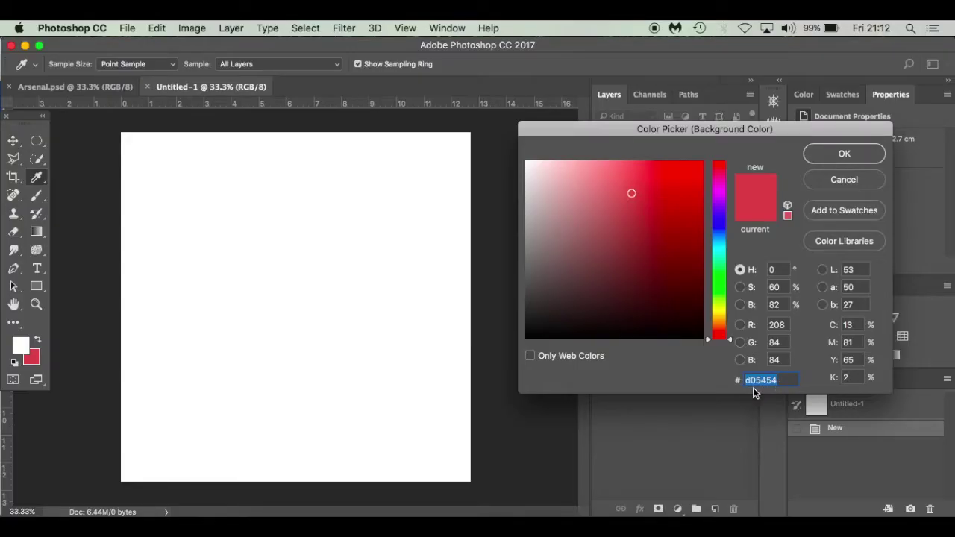
pyautogui.click(844, 154)
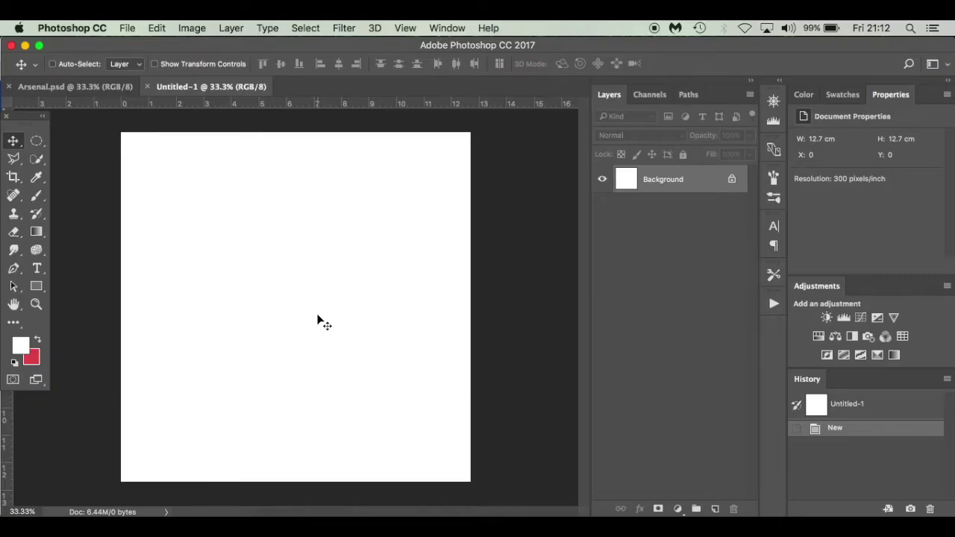
pyautogui.press('super+BackSpace')
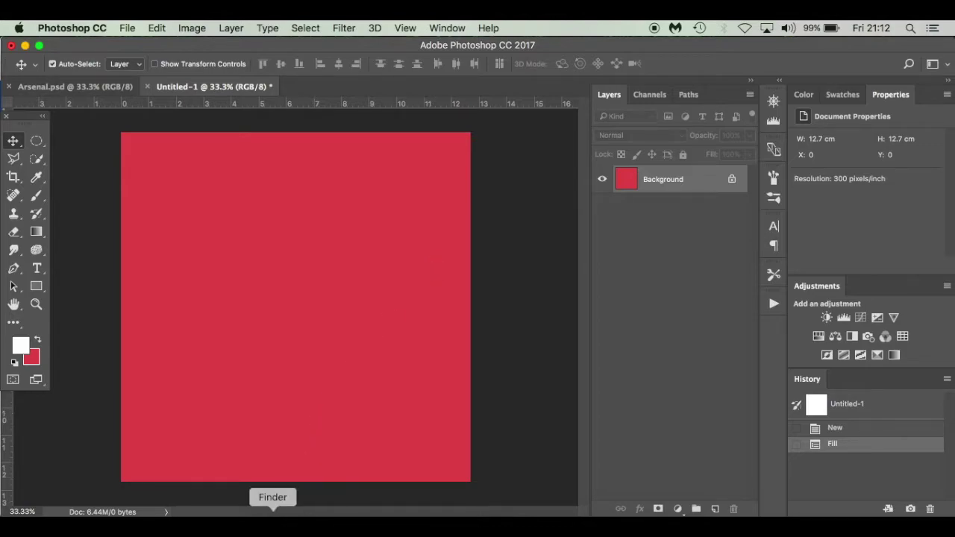
pyautogui.moveTo(712, 189); pyautogui.dragTo(735, 511)
# Step: Switch to Finder and open the Latest Tutorial folder inside the Photoshop folder on TB HARDRIVE
pyautogui.click(273, 523)
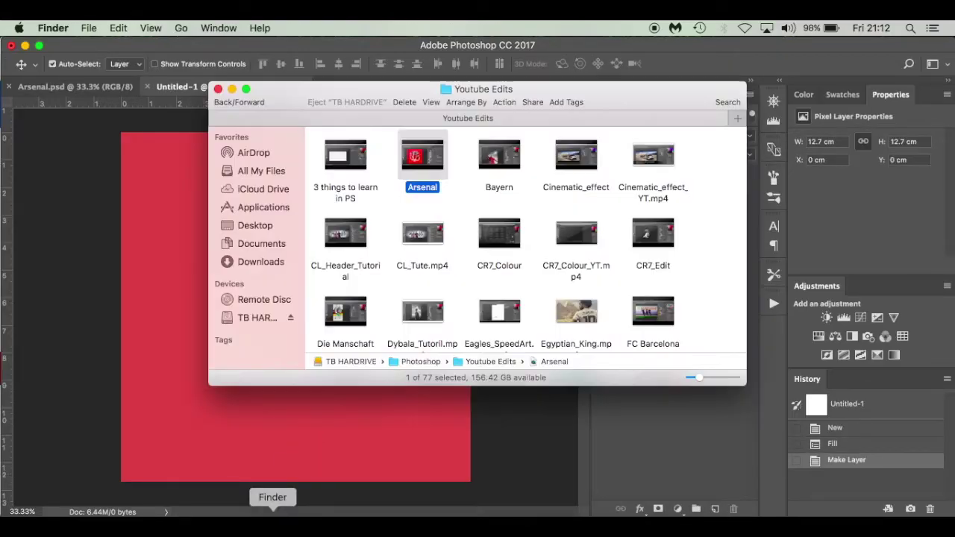
pyautogui.click(263, 323)
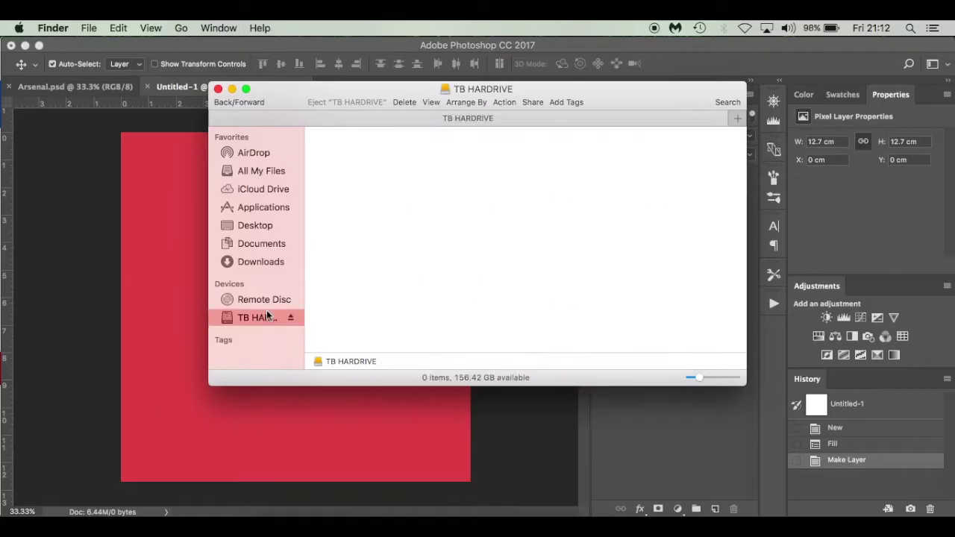
pyautogui.click(579, 231)
pyautogui.doubleClick(578, 232)
pyautogui.scroll(-5, 578, 231)
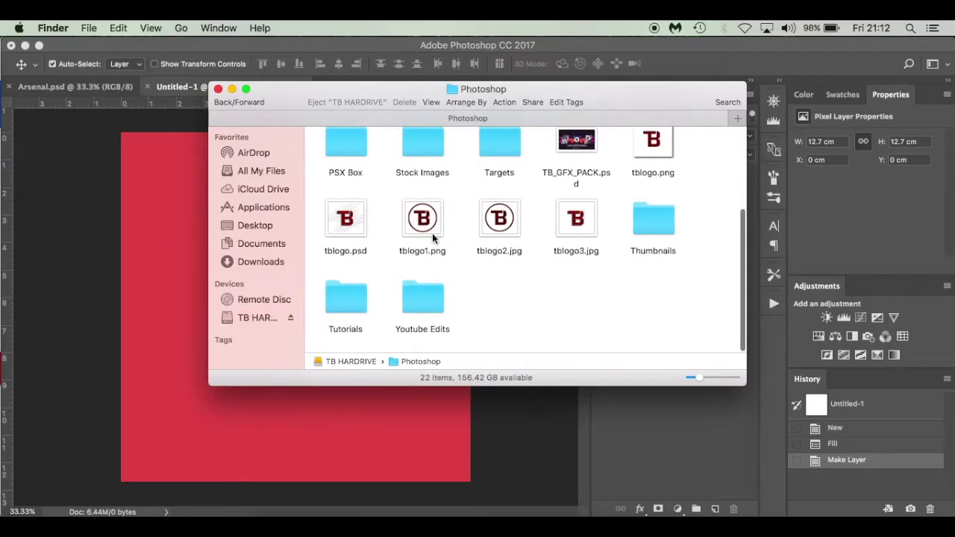
pyautogui.scroll(5, 424, 169)
pyautogui.doubleClick(424, 158)
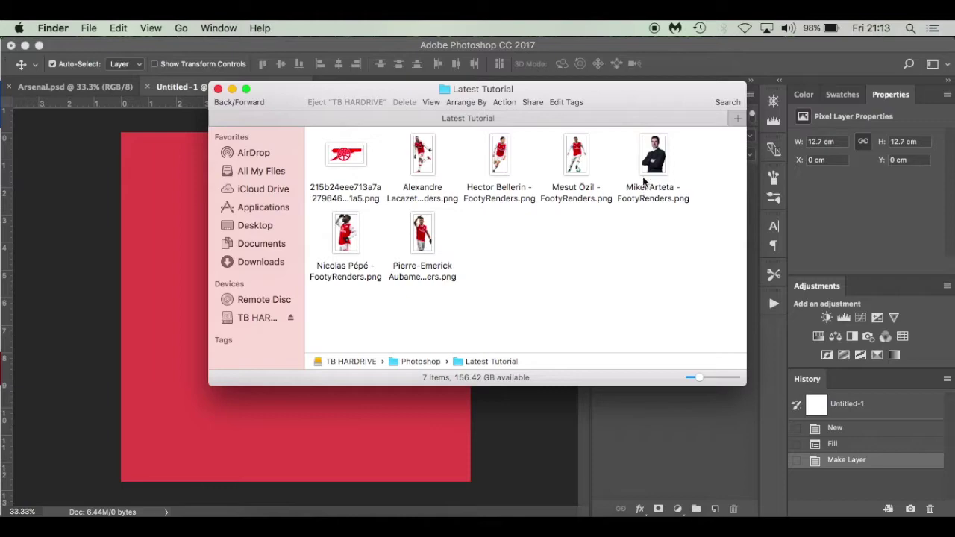
# Step: Place the Mikel Arteta render on the red canvas, scaled to about 10.1% and positioned centrally in the upper half
pyautogui.moveTo(653, 157); pyautogui.dragTo(184, 308)
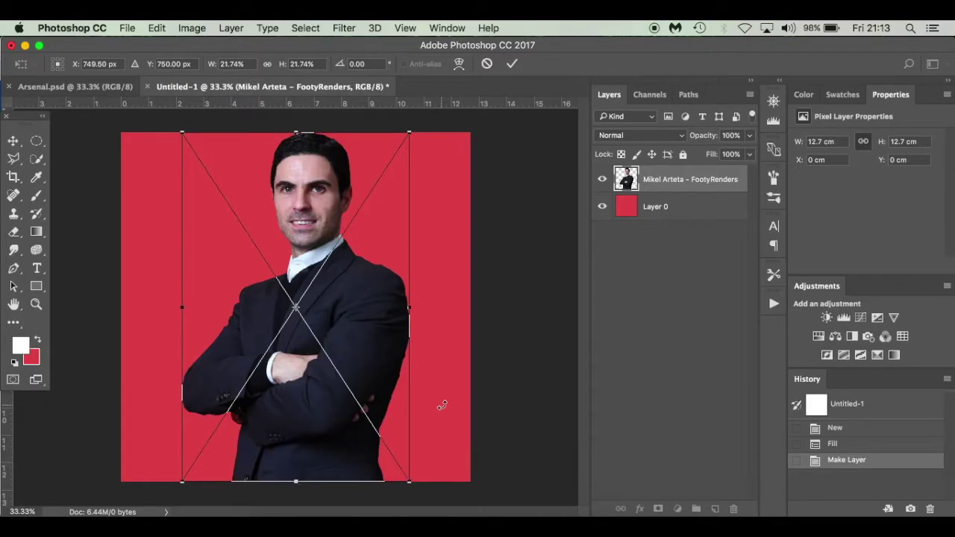
pyautogui.click(15, 158)
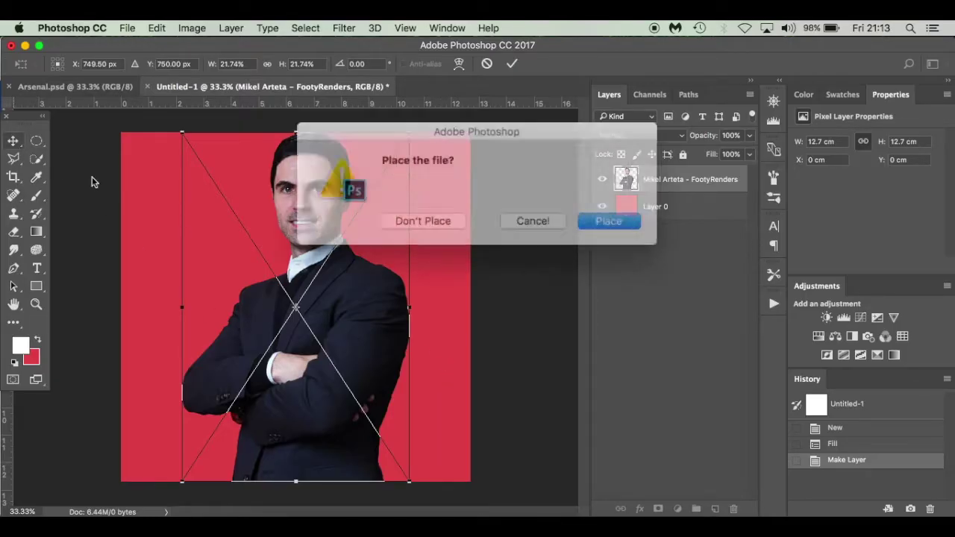
pyautogui.click(584, 216)
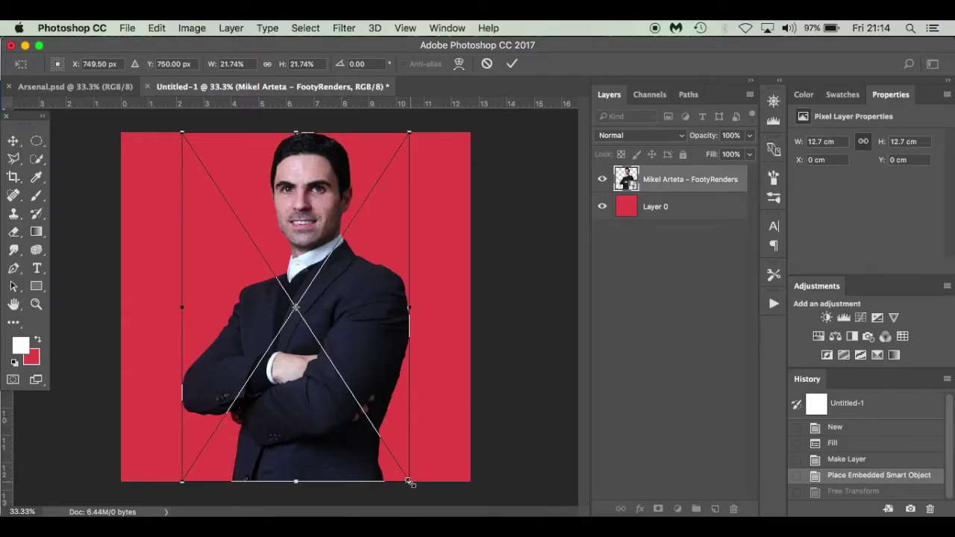
pyautogui.moveTo(409, 482); pyautogui.dragTo(307, 356)
pyautogui.moveTo(318, 376); pyautogui.dragTo(309, 336)
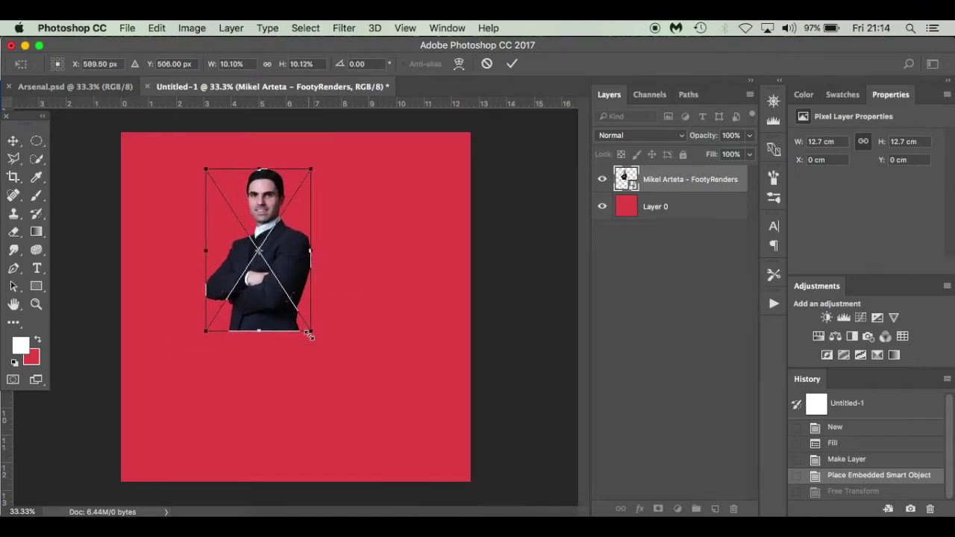
pyautogui.moveTo(295, 277); pyautogui.dragTo(332, 277)
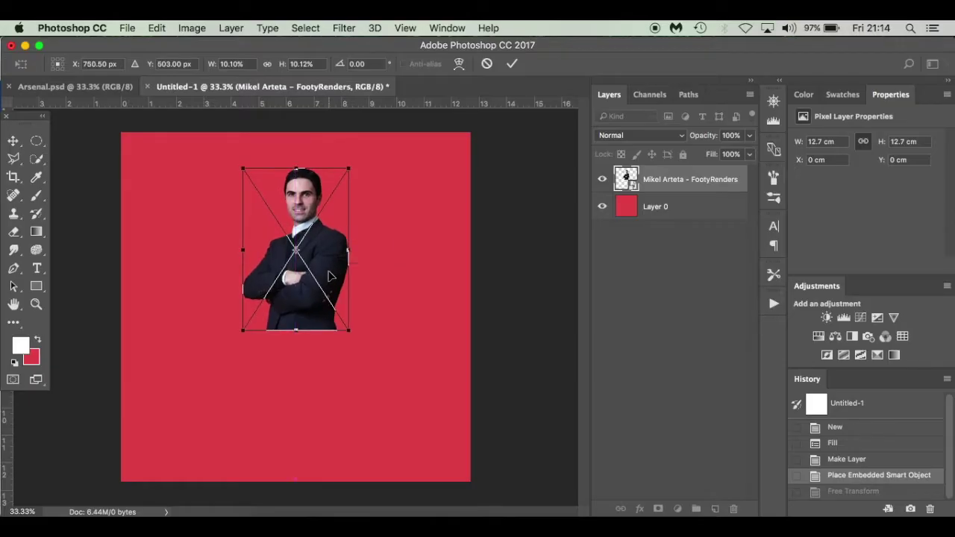
pyautogui.press('Return')
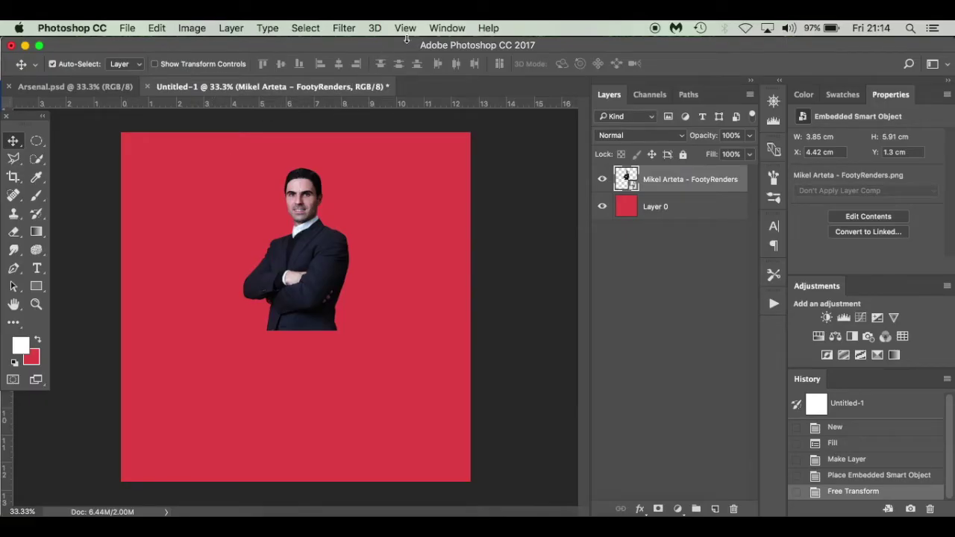
pyautogui.click(447, 28)
pyautogui.press('Escape')
pyautogui.click(450, 28)
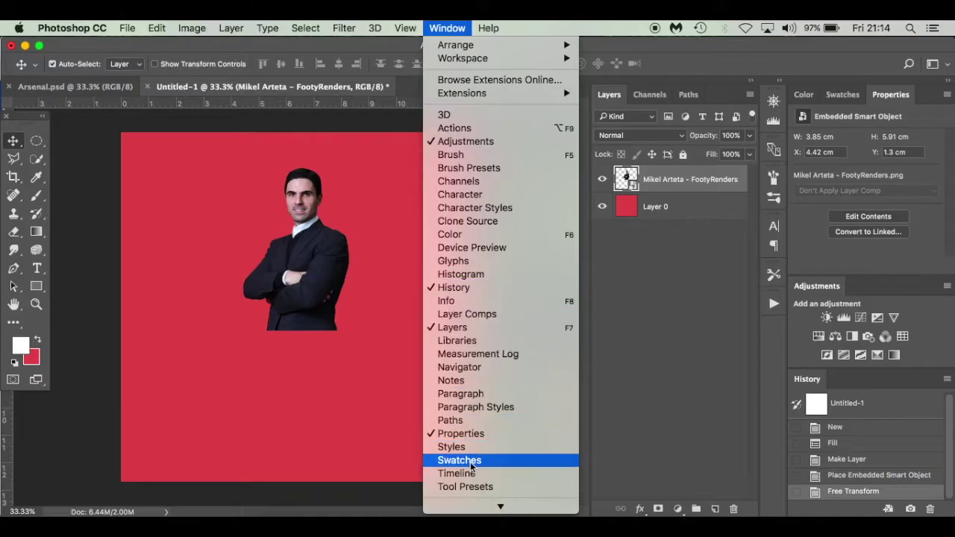
pyautogui.moveTo(501, 507)
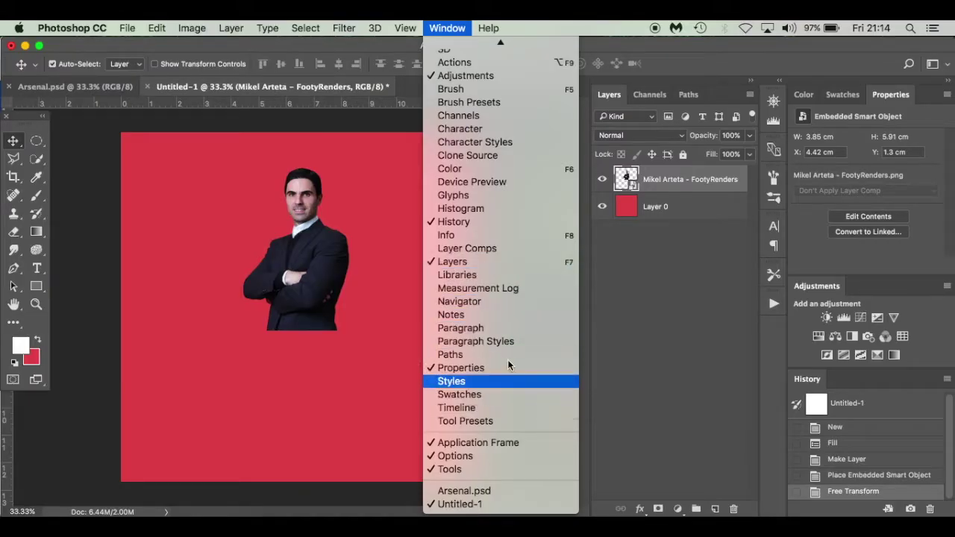
pyautogui.click(97, 220)
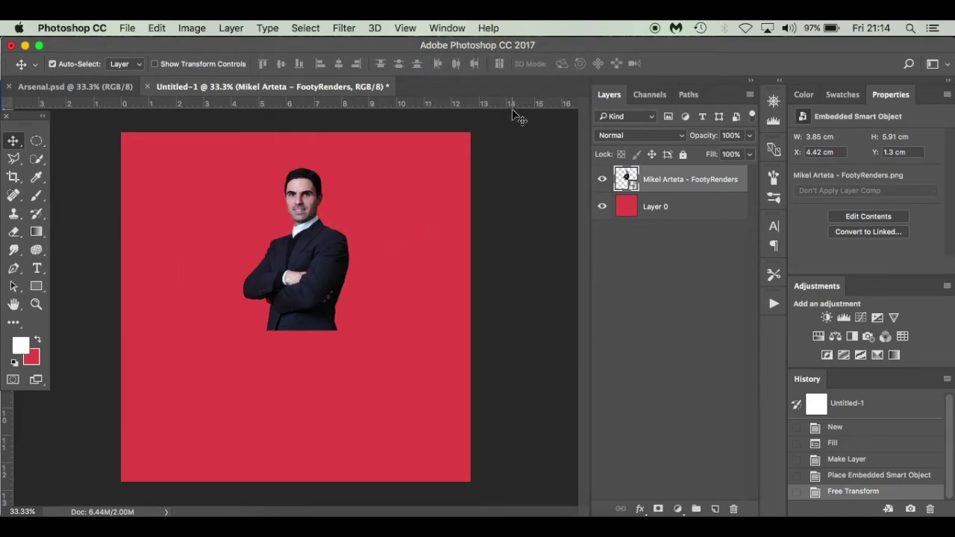
# Step: Centre the Arteta image horizontally using horizontal and vertical guides through the middle of the canvas, and hide the guides
pyautogui.moveTo(512, 107); pyautogui.dragTo(526, 307)
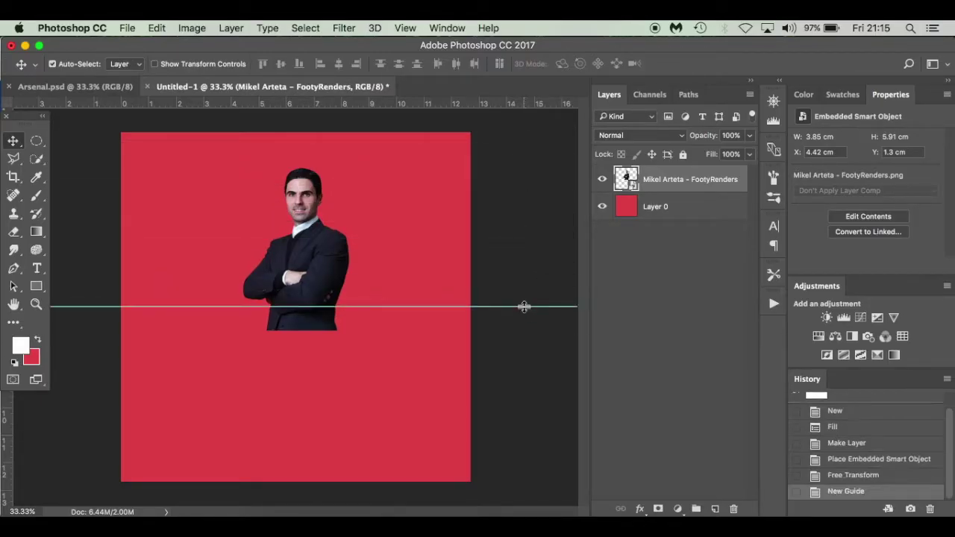
pyautogui.moveTo(10, 422); pyautogui.dragTo(296, 436)
pyautogui.moveTo(315, 270)
pyautogui.mouseDown()
pyautogui.moveTo(304, 271)
pyautogui.moveTo(314, 270)
pyautogui.mouseUp()
pyautogui.press('super+semicolon')
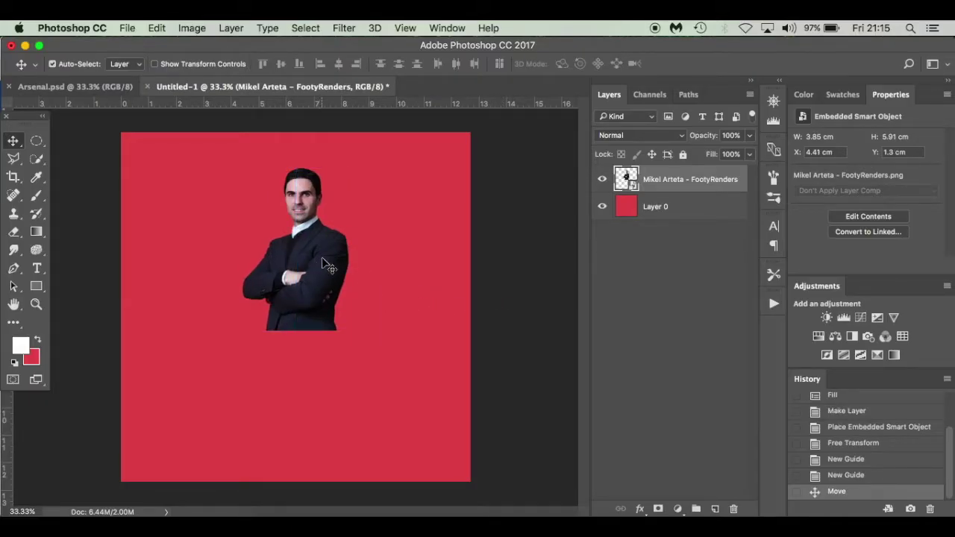
# Step: Scale the Arteta image down around its centre to about 9.15%
pyautogui.press('super+t')
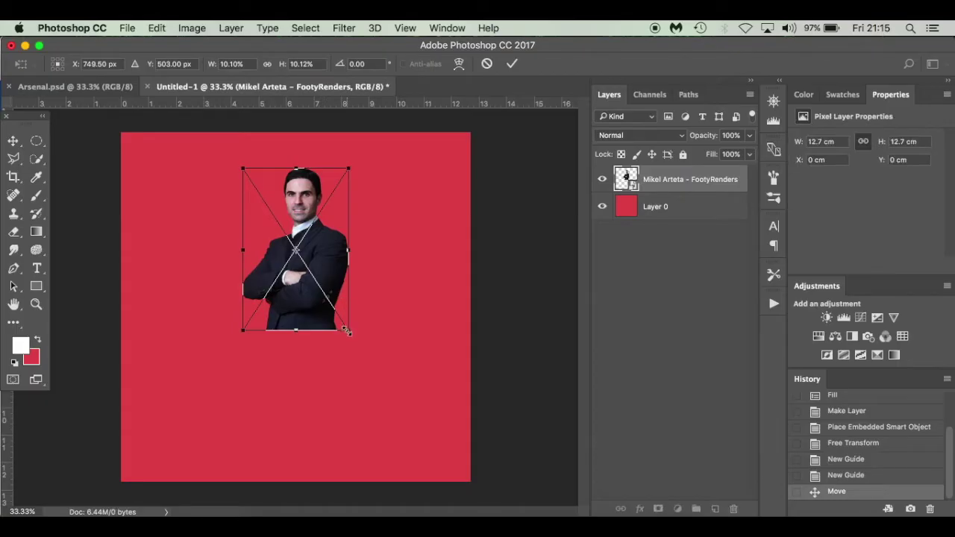
pyautogui.moveTo(348, 331); pyautogui.dragTo(341, 324)
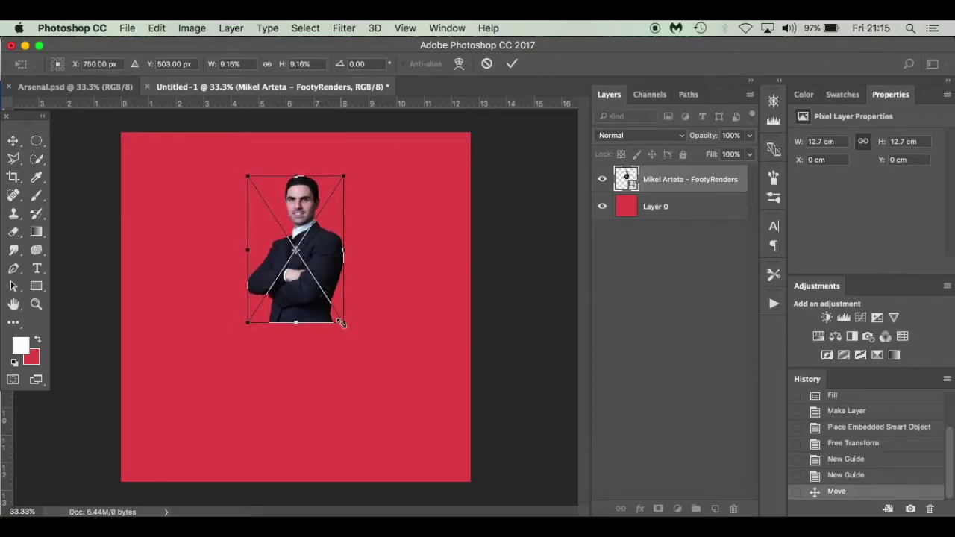
pyautogui.press('Return')
# Step: Place the Nicolas Pépé render from the Finder folder, scaled down and positioned in front and to the left of Arteta
pyautogui.click(273, 524)
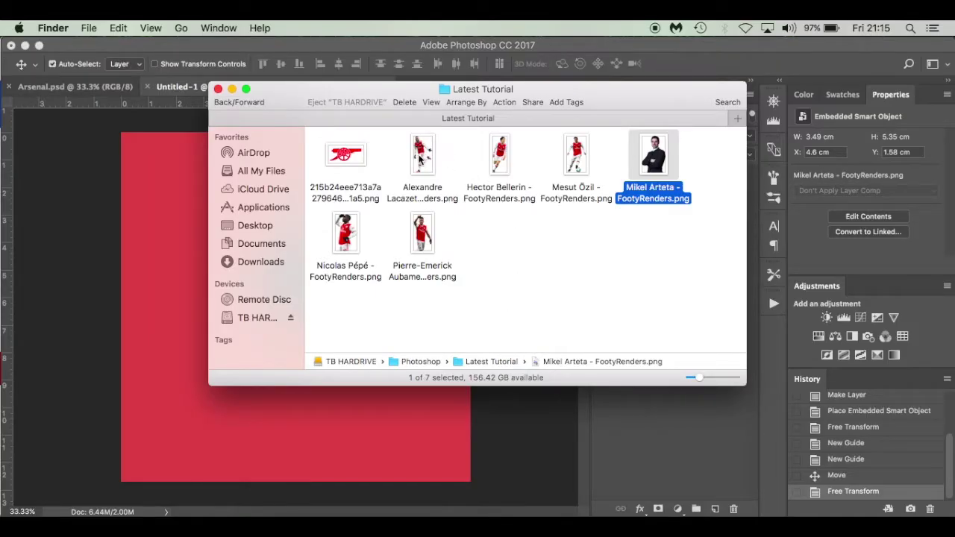
pyautogui.moveTo(348, 233); pyautogui.dragTo(184, 296)
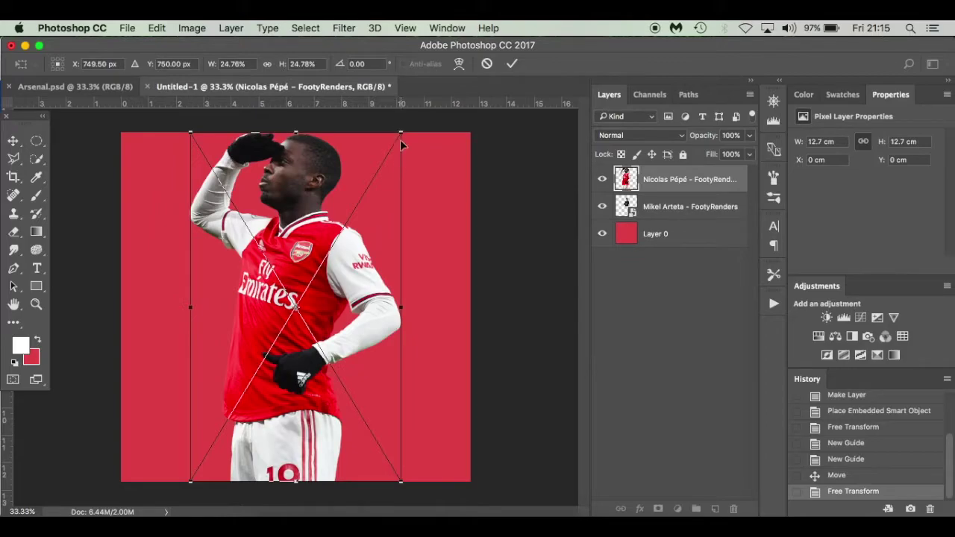
pyautogui.moveTo(401, 130); pyautogui.dragTo(337, 199)
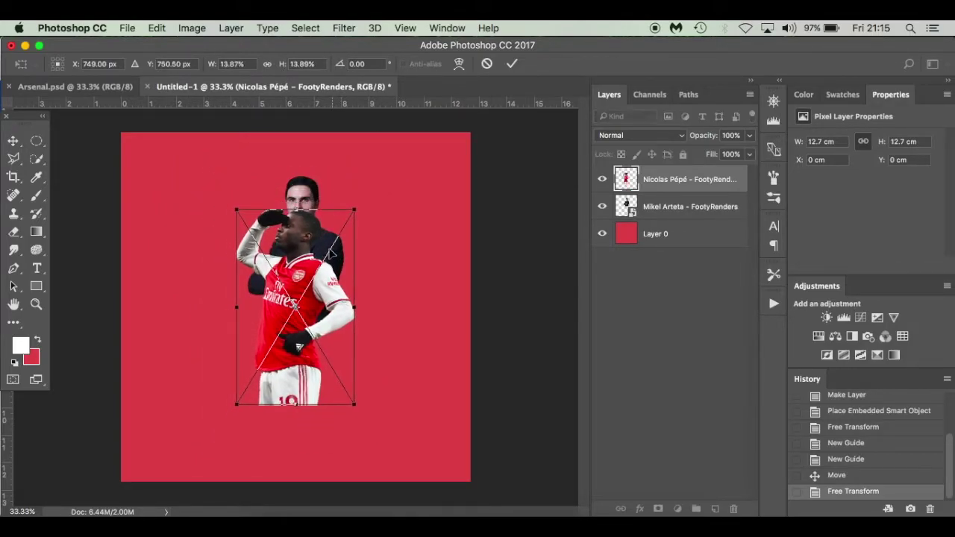
pyautogui.moveTo(327, 293); pyautogui.dragTo(288, 302)
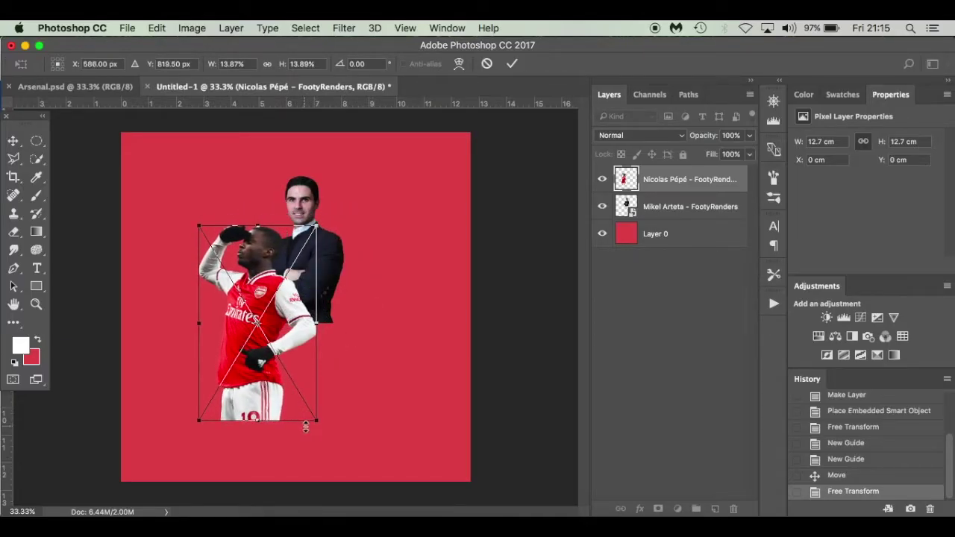
pyautogui.moveTo(315, 423); pyautogui.dragTo(303, 403)
pyautogui.press('Return')
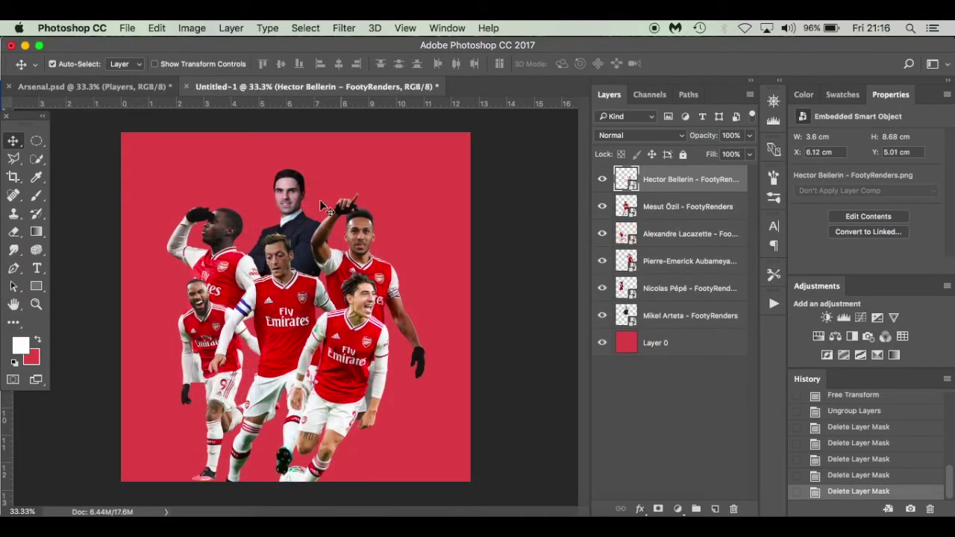
# Step: Review the stacking order of the renders by selecting each layer from Mikel Arteta up to Hector Bellerin, ending with nothing selected
pyautogui.click(695, 321)
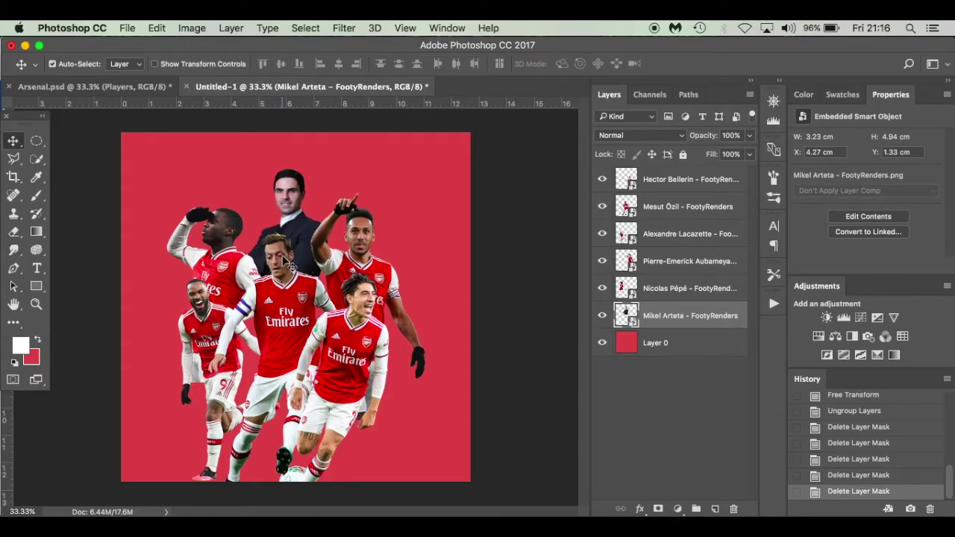
pyautogui.click(670, 292)
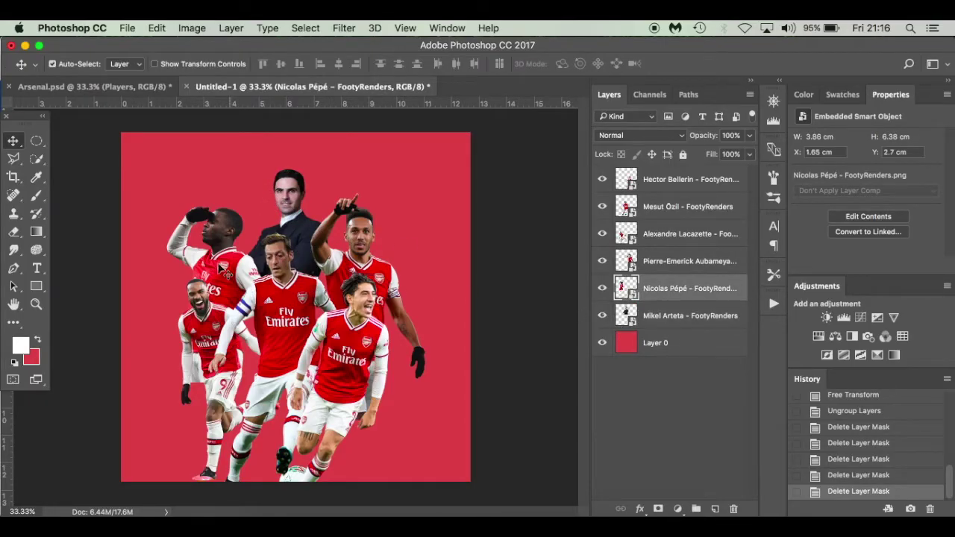
pyautogui.click(688, 267)
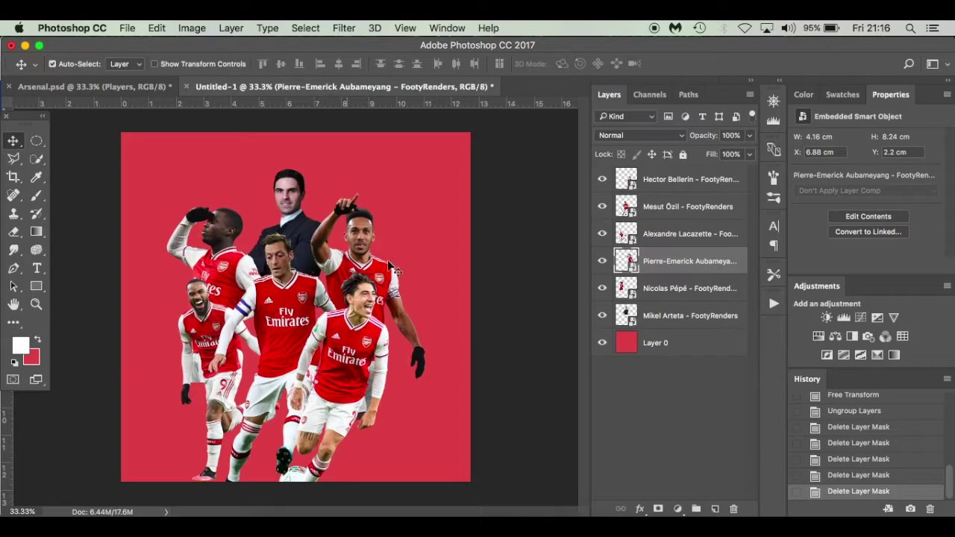
pyautogui.click(688, 237)
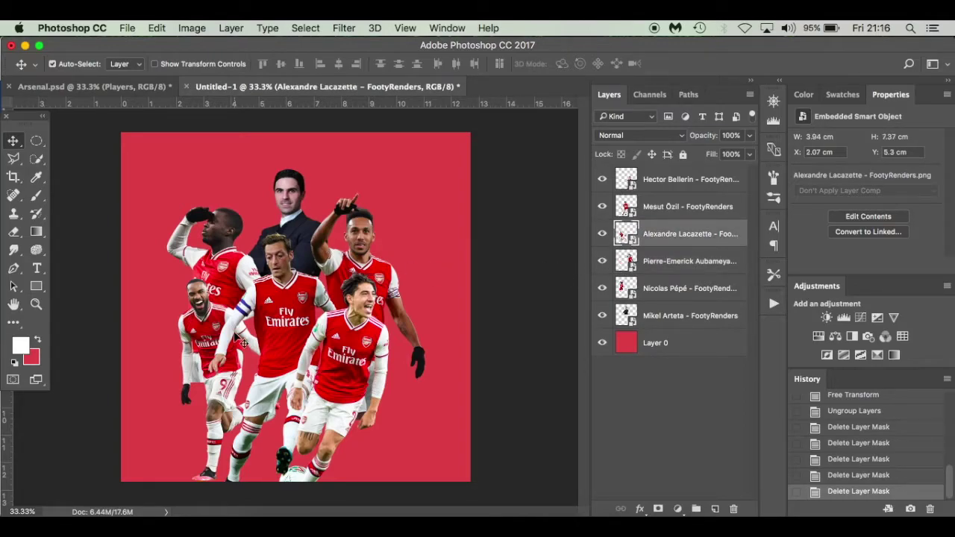
pyautogui.click(668, 211)
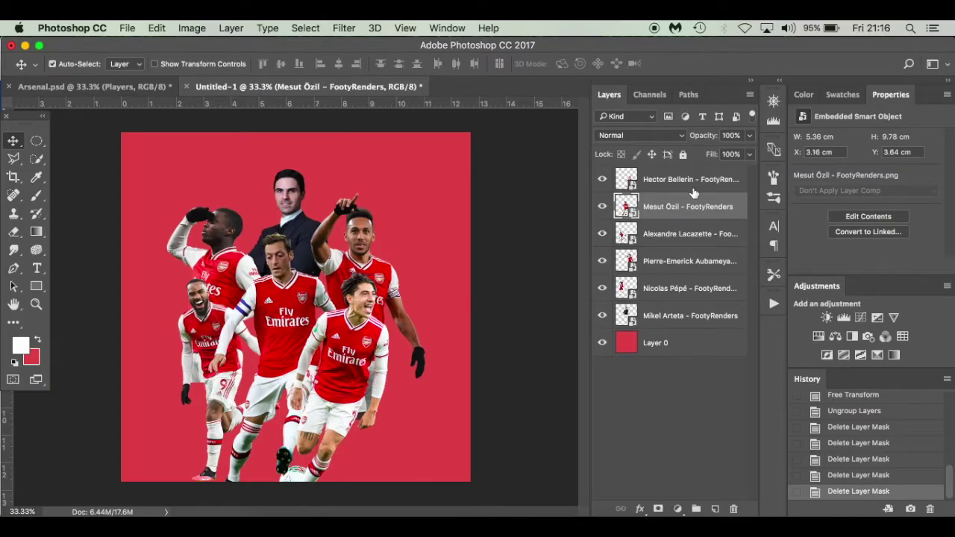
pyautogui.click(691, 181)
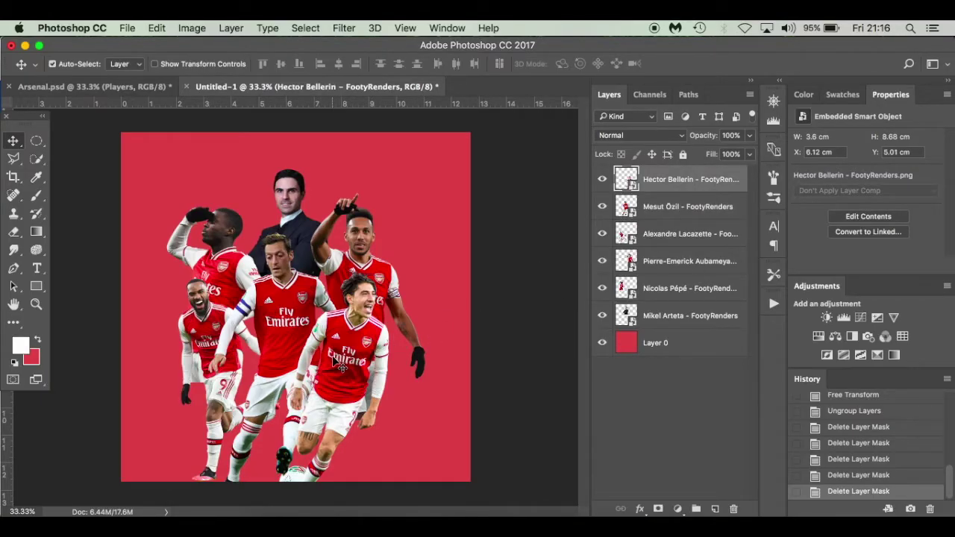
pyautogui.click(366, 252)
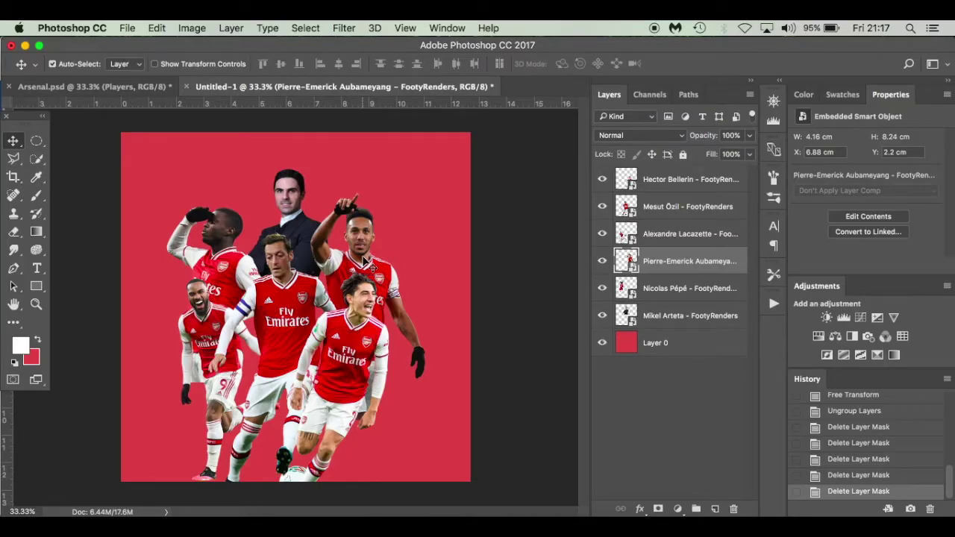
pyautogui.click(661, 419)
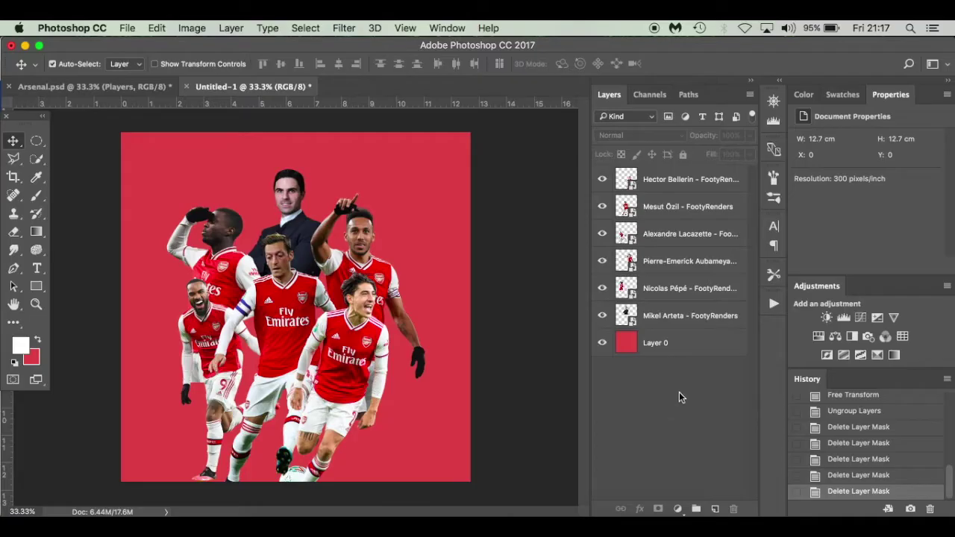
# Step: Add a layer mask to the Hector Bellerin layer
pyautogui.click(699, 184)
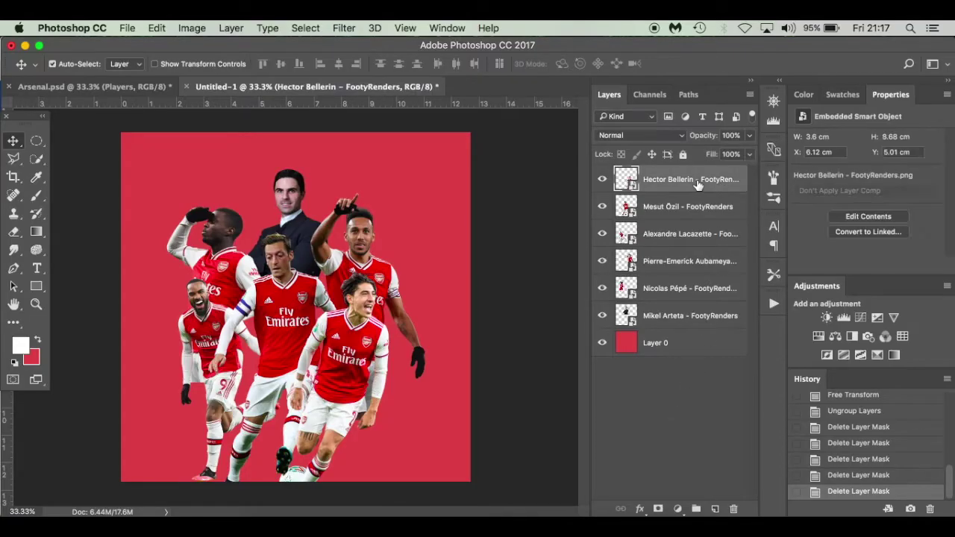
pyautogui.click(658, 509)
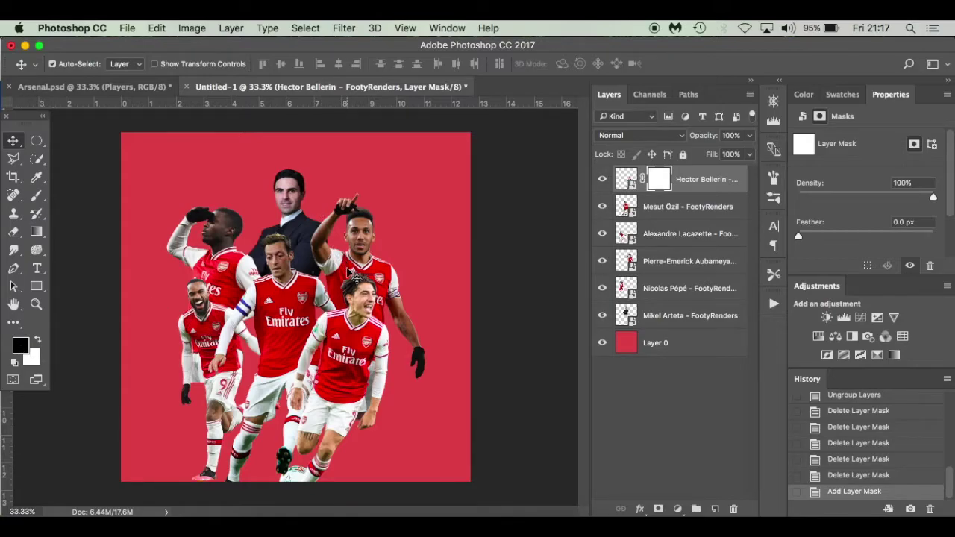
pyautogui.rightClick(430, 270)
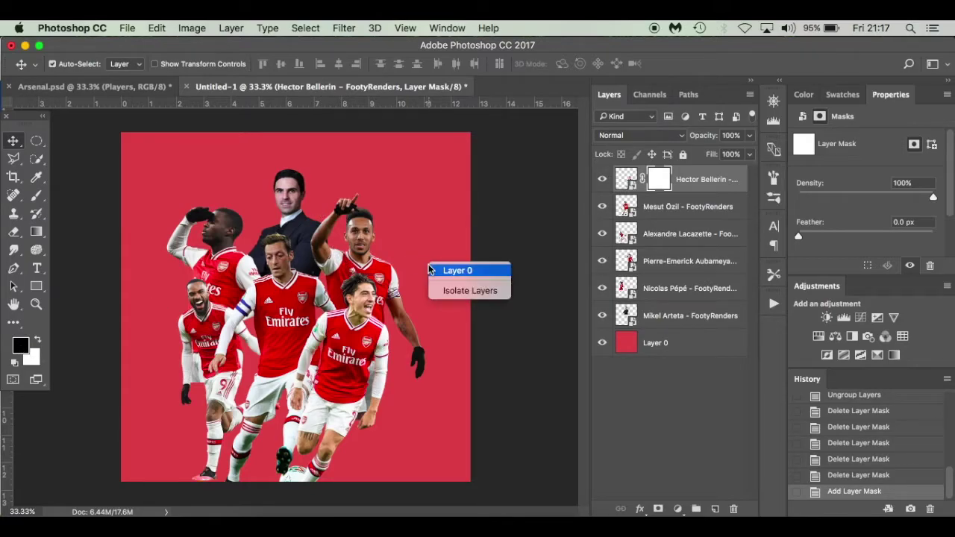
pyautogui.rightClick(412, 258)
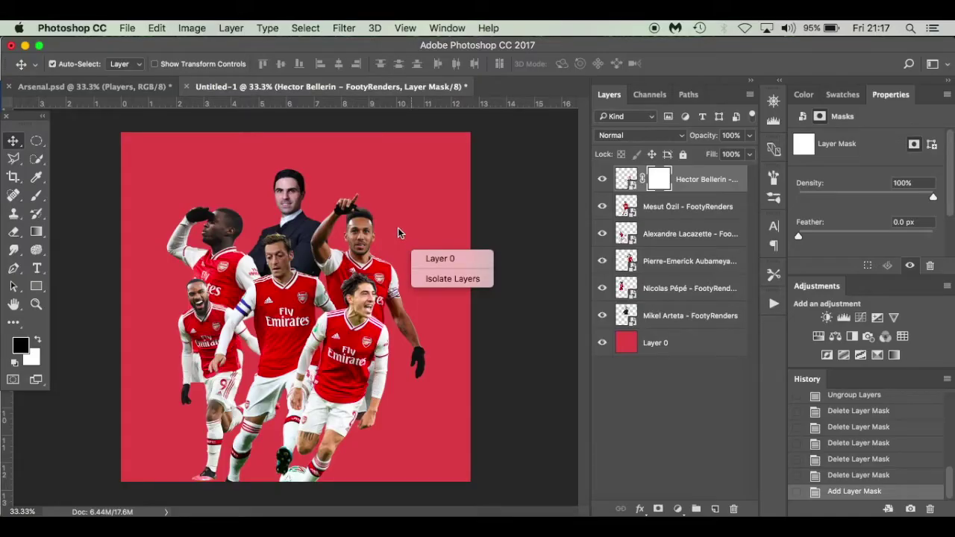
pyautogui.click(398, 228)
pyautogui.rightClick(398, 227)
pyautogui.click(386, 237)
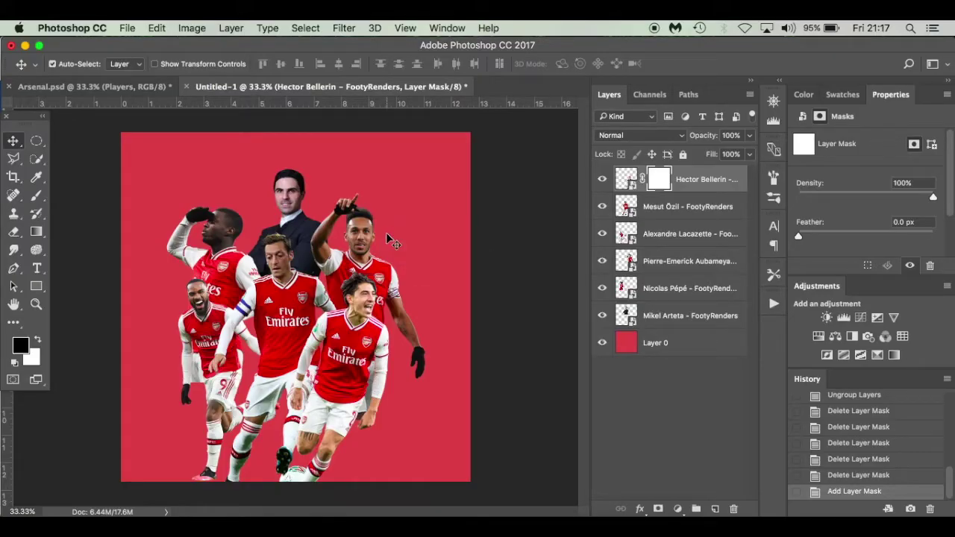
pyautogui.rightClick(386, 232)
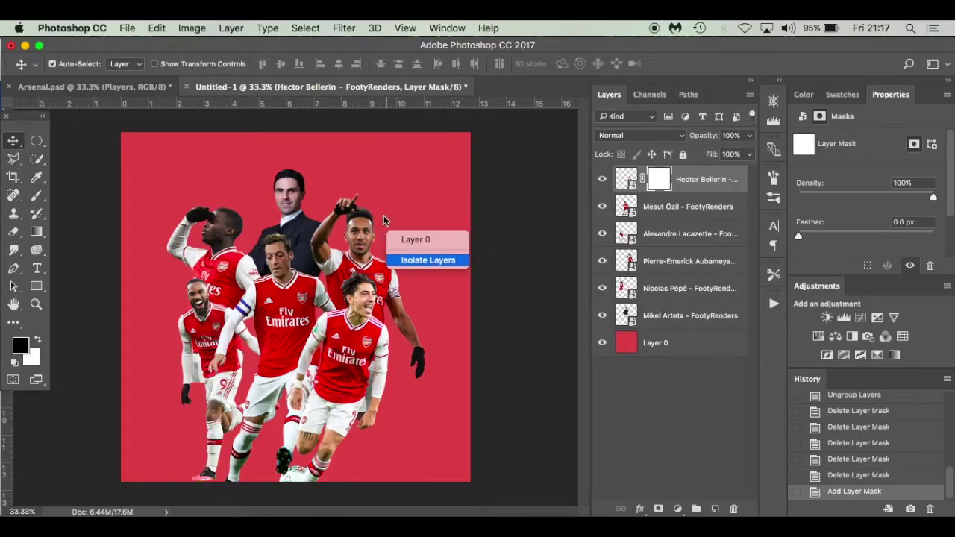
pyautogui.click(379, 231)
# Step: Set up the Brush tool with the soft round tip at 250 px, 0% hardness, and 14% flow
pyautogui.press('b')
pyautogui.rightClick(429, 256)
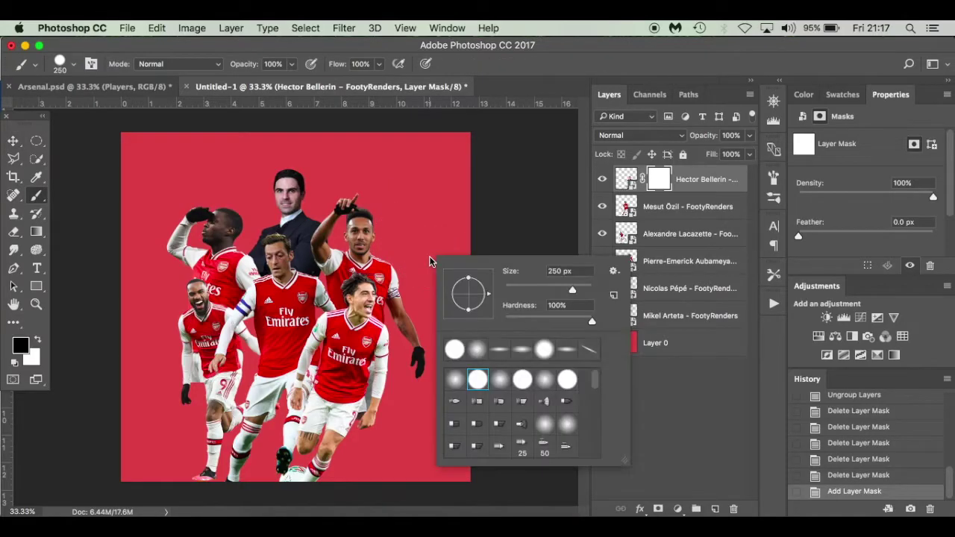
pyautogui.click(455, 381)
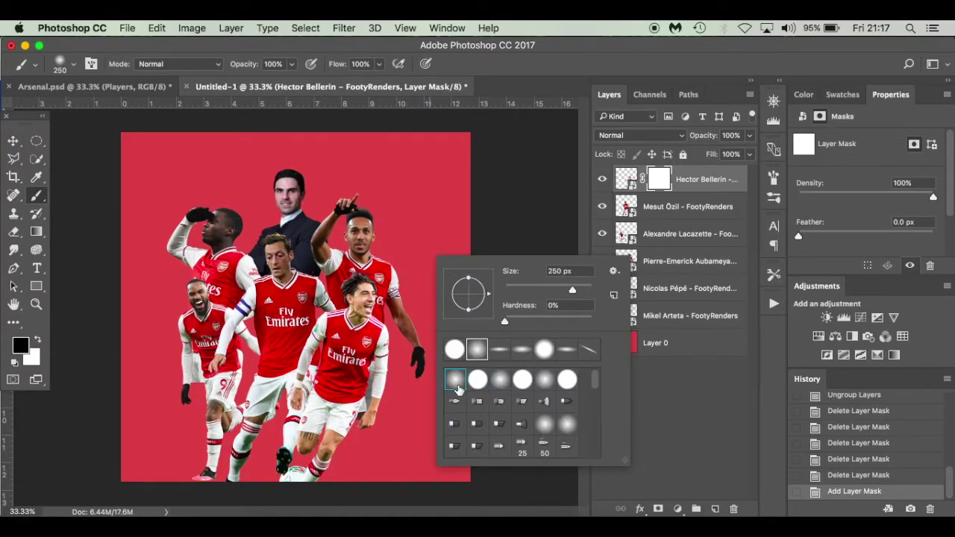
pyautogui.moveTo(391, 453); pyautogui.dragTo(418, 455)
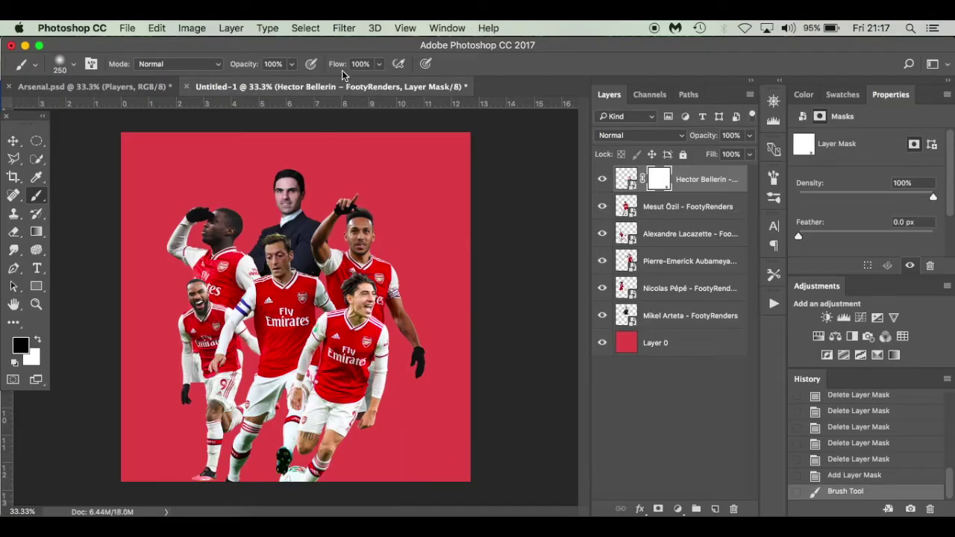
pyautogui.moveTo(341, 69); pyautogui.dragTo(276, 71)
# Step: Fade out Bellerin's legs below the shorts by painting soft black strokes on his layer mask
pyautogui.press(']')
pyautogui.press(']')
pyautogui.press(']')
pyautogui.press(']')
pyautogui.moveTo(310, 481)
pyautogui.mouseDown()
pyautogui.moveTo(247, 488)
pyautogui.moveTo(378, 489)
pyautogui.moveTo(333, 478)
pyautogui.moveTo(243, 489)
pyautogui.moveTo(375, 487)
pyautogui.moveTo(370, 474)
pyautogui.moveTo(264, 459)
pyautogui.moveTo(297, 463)
pyautogui.mouseUp()
pyautogui.press('[')
pyautogui.press('[')
pyautogui.press('[')
pyautogui.press('[')
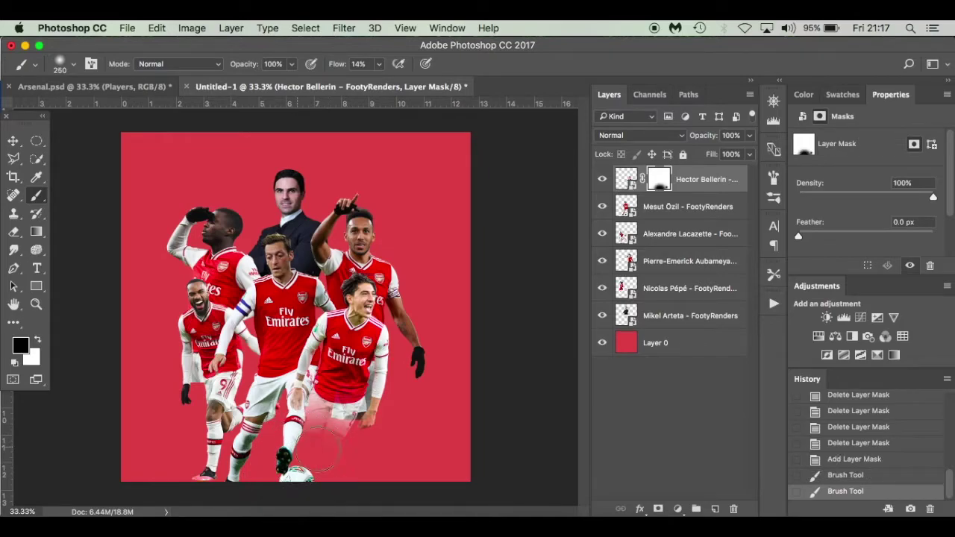
pyautogui.moveTo(322, 410)
pyautogui.mouseDown()
pyautogui.moveTo(306, 443)
pyautogui.moveTo(329, 426)
pyautogui.moveTo(342, 434)
pyautogui.moveTo(332, 427)
pyautogui.moveTo(273, 454)
pyautogui.moveTo(302, 480)
pyautogui.moveTo(287, 467)
pyautogui.moveTo(324, 462)
pyautogui.moveTo(339, 442)
pyautogui.moveTo(309, 469)
pyautogui.mouseUp()
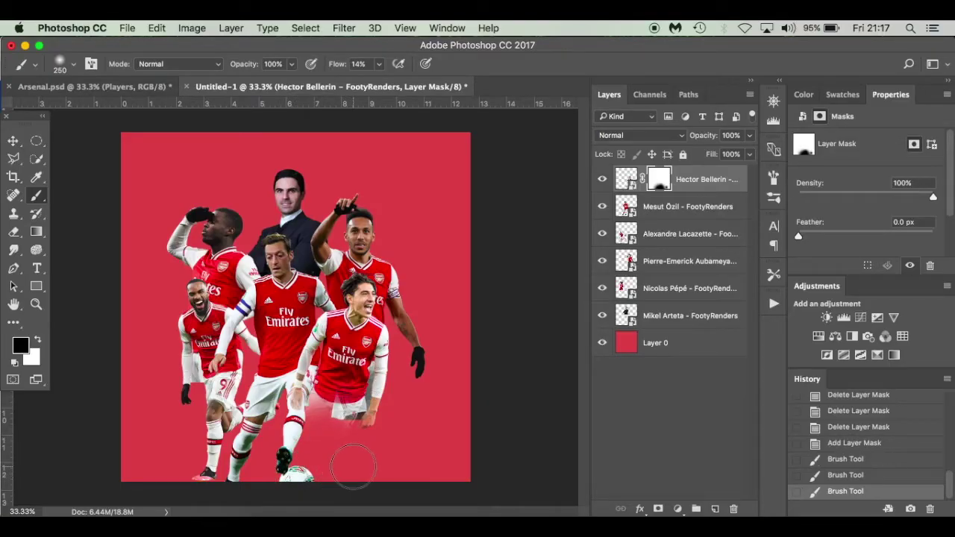
# Step: Disable and re-enable the Hector Bellerin layer mask to compare the render with and without the fade
pyautogui.rightClick(660, 182)
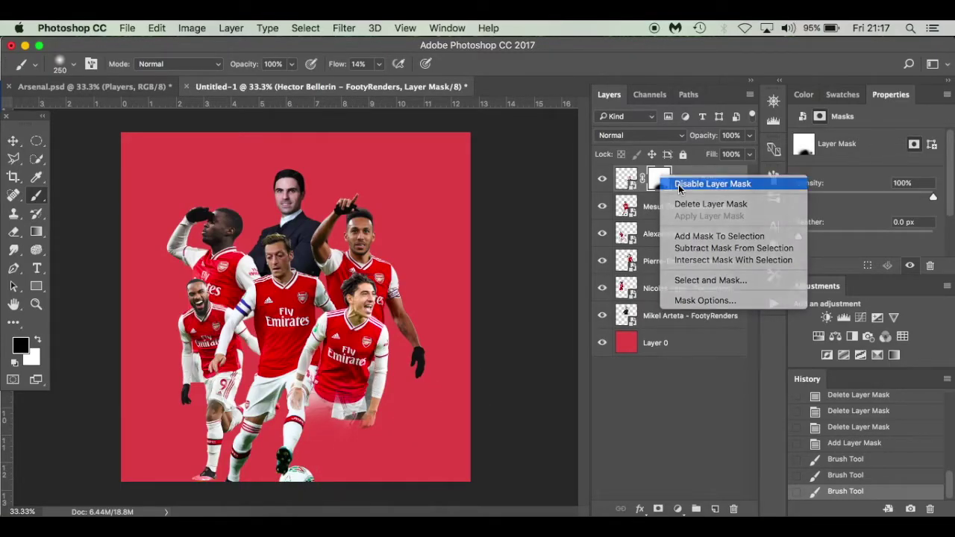
pyautogui.click(680, 185)
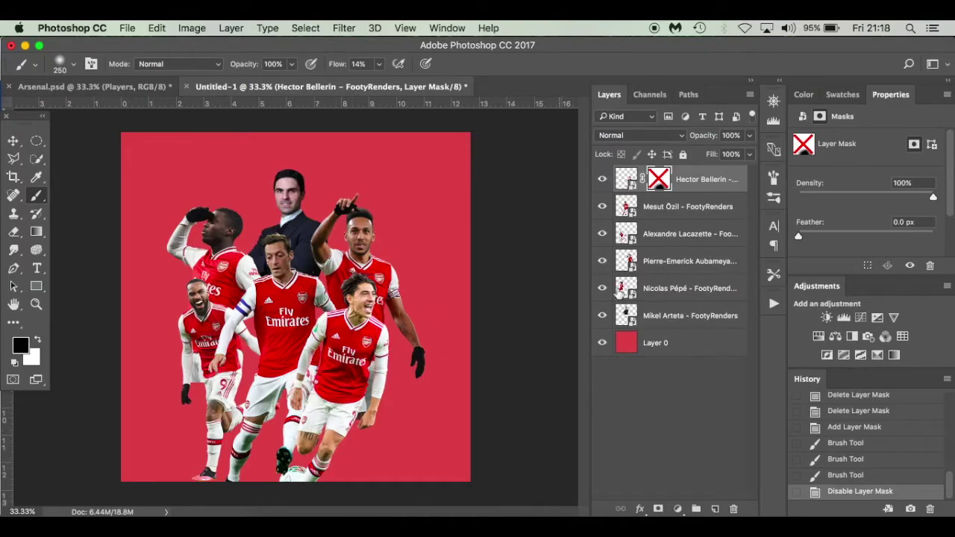
pyautogui.rightClick(659, 186)
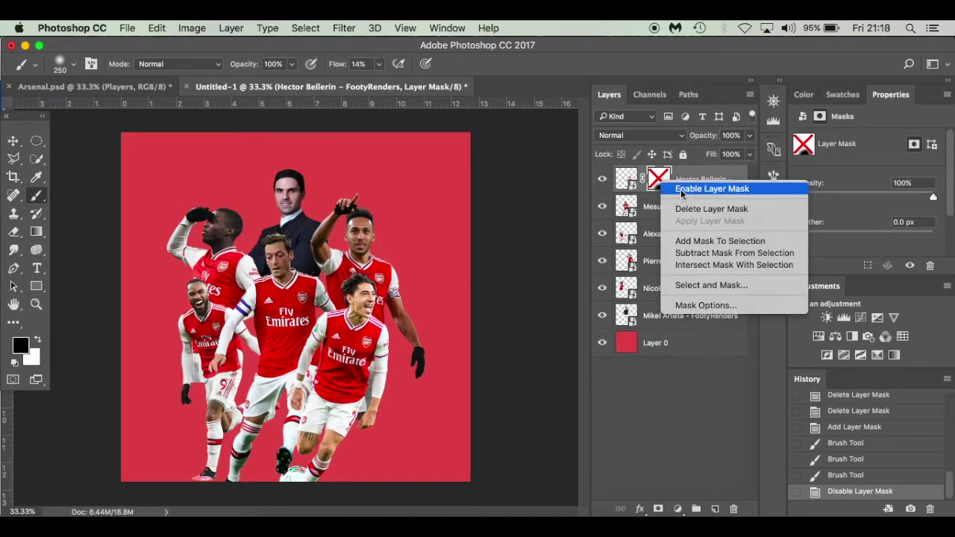
pyautogui.click(746, 189)
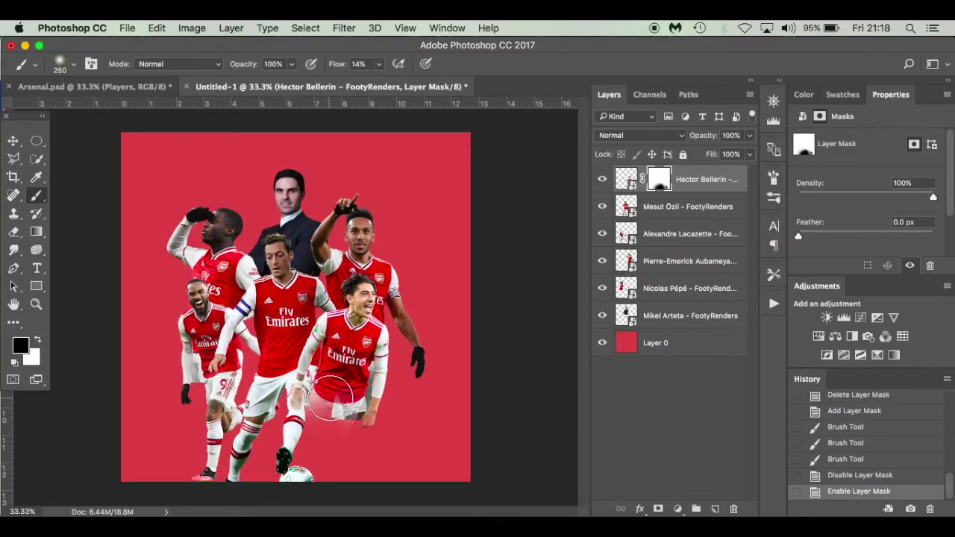
# Step: Restore part of Bellerin's lower shirt and shorts by painting white on his layer mask
pyautogui.press('x')
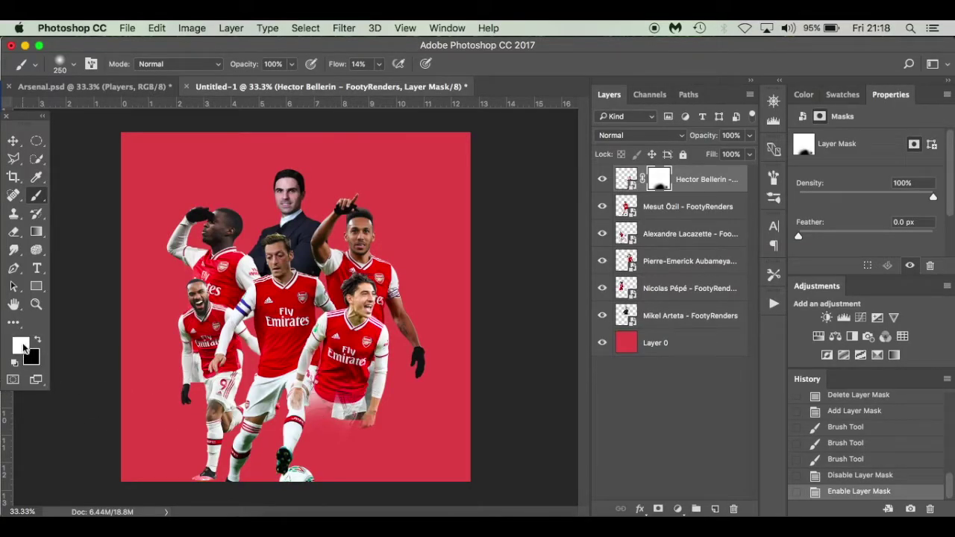
pyautogui.moveTo(329, 358)
pyautogui.mouseDown()
pyautogui.moveTo(319, 383)
pyautogui.moveTo(334, 409)
pyautogui.moveTo(349, 391)
pyautogui.moveTo(330, 387)
pyautogui.mouseUp()
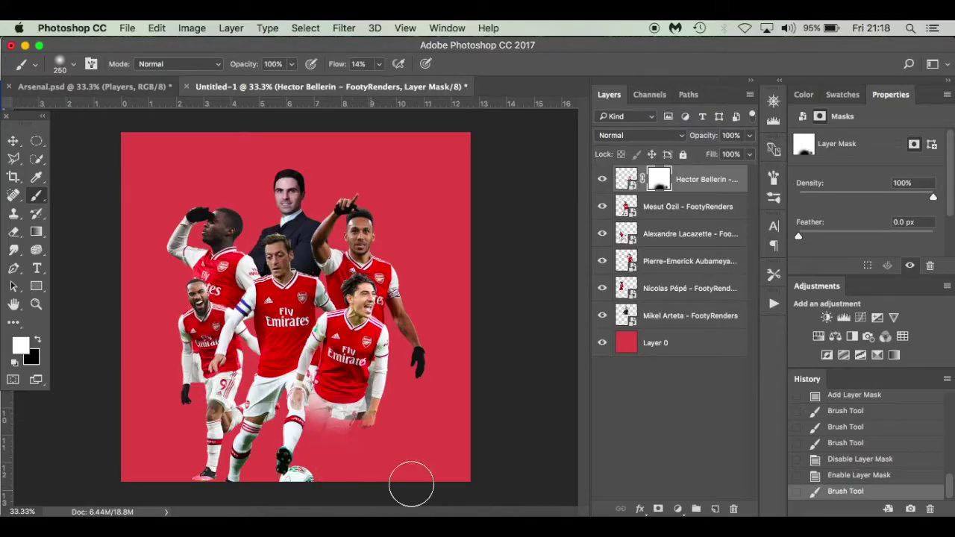
# Step: Add a layer mask to the Mesut Özil layer and fade out his legs and the ball with the soft black brush
pyautogui.click(668, 213)
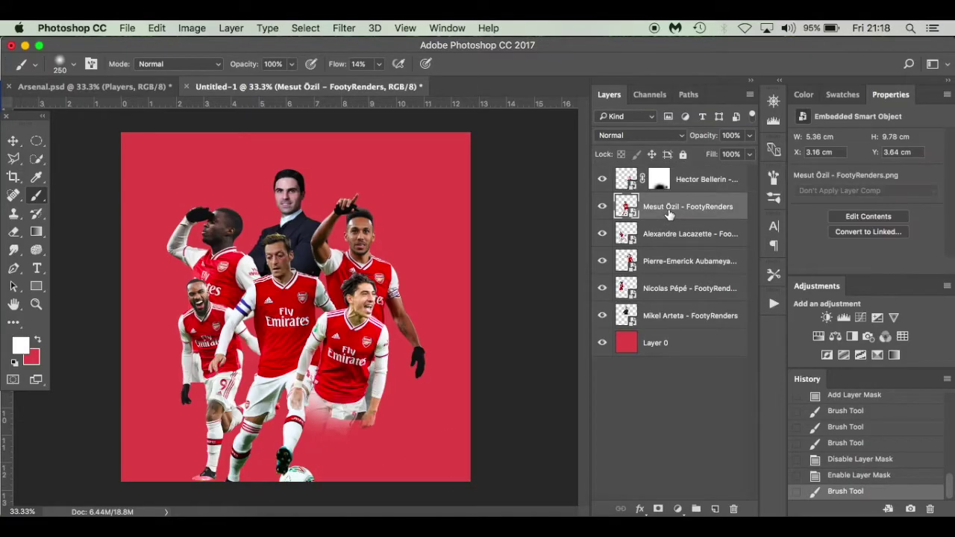
pyautogui.click(658, 509)
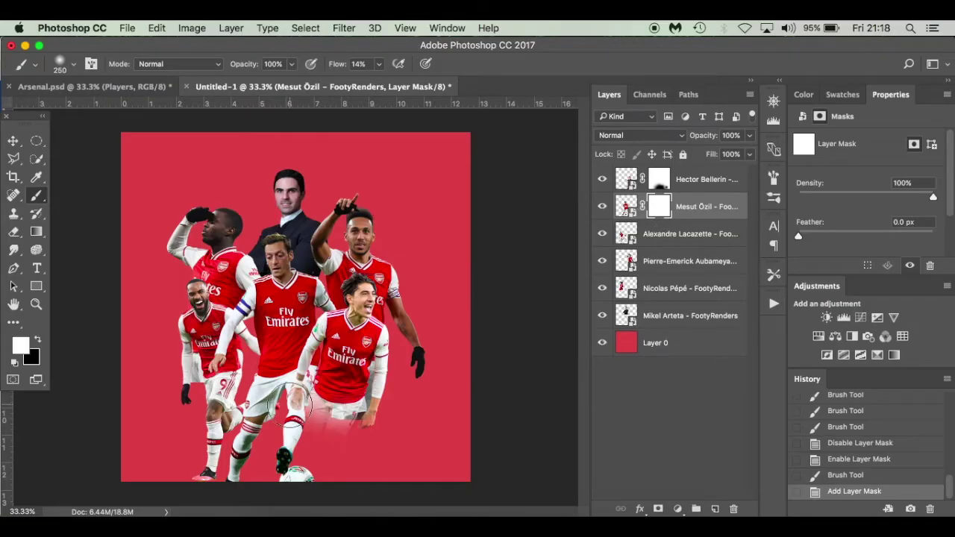
pyautogui.press('x')
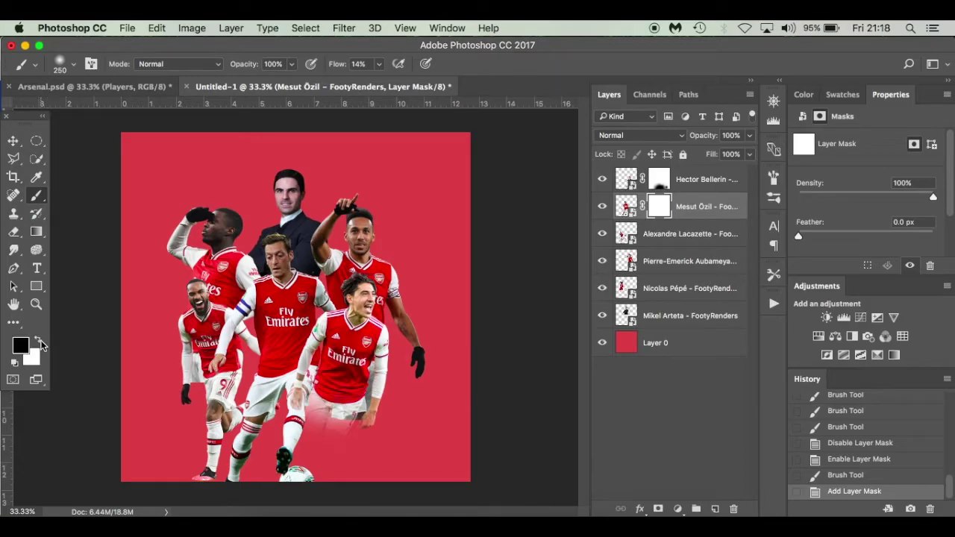
pyautogui.moveTo(302, 472)
pyautogui.mouseDown()
pyautogui.moveTo(313, 478)
pyautogui.moveTo(198, 486)
pyautogui.moveTo(242, 446)
pyautogui.moveTo(290, 444)
pyautogui.moveTo(247, 437)
pyautogui.moveTo(287, 442)
pyautogui.moveTo(262, 419)
pyautogui.moveTo(295, 424)
pyautogui.moveTo(284, 428)
pyautogui.moveTo(302, 403)
pyautogui.moveTo(325, 424)
pyautogui.moveTo(250, 405)
pyautogui.moveTo(228, 418)
pyautogui.moveTo(261, 398)
pyautogui.moveTo(345, 394)
pyautogui.mouseUp()
pyautogui.press('x')
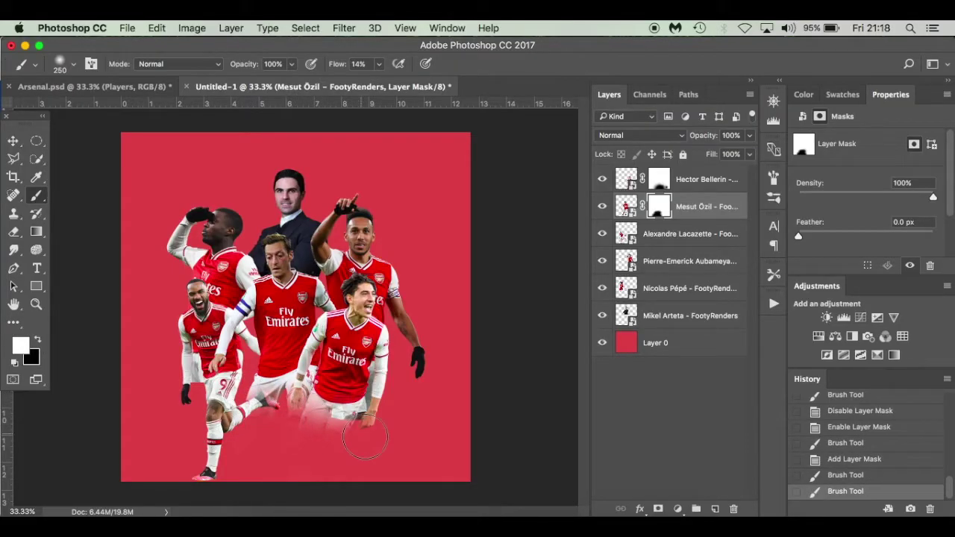
# Step: Add a layer mask to the Alexandre Lacazette layer and fade out his legs with the soft black brush
pyautogui.press('x')
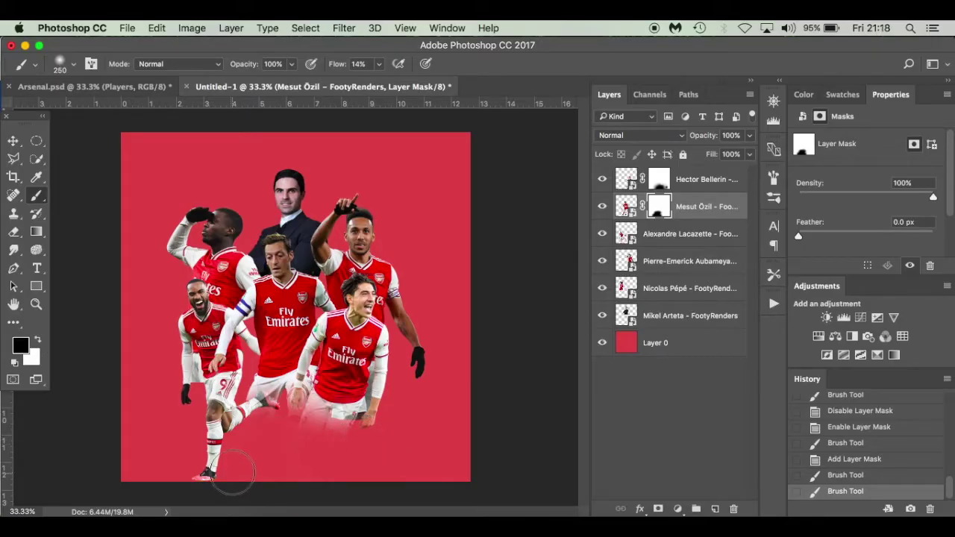
pyautogui.click(699, 235)
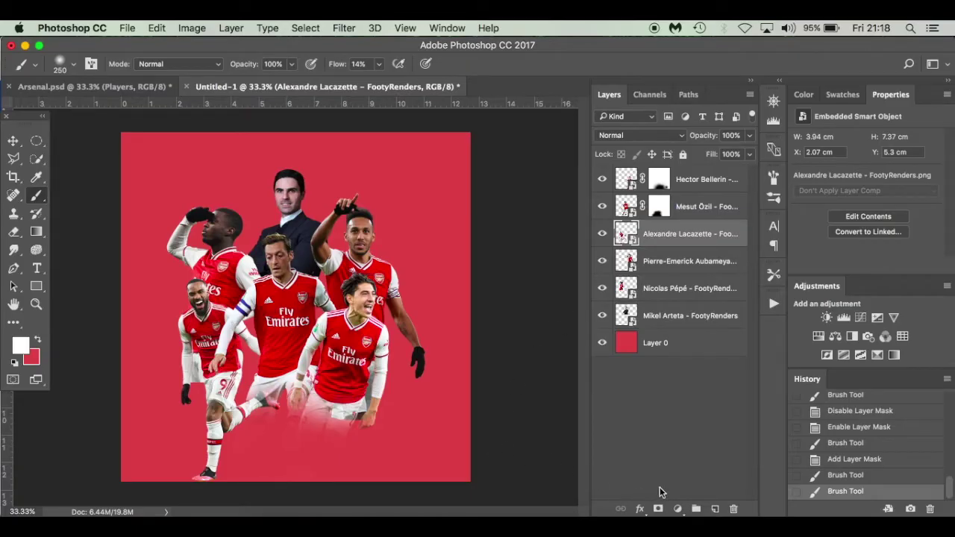
pyautogui.click(659, 508)
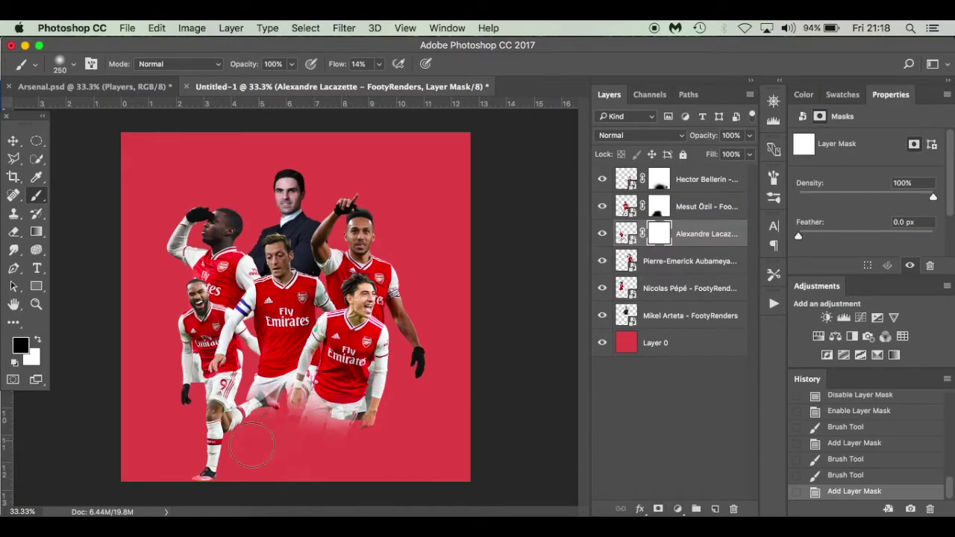
pyautogui.moveTo(202, 472)
pyautogui.mouseDown()
pyautogui.moveTo(209, 459)
pyautogui.moveTo(240, 462)
pyautogui.moveTo(179, 441)
pyautogui.moveTo(256, 422)
pyautogui.moveTo(246, 419)
pyautogui.moveTo(212, 465)
pyautogui.moveTo(245, 471)
pyautogui.moveTo(168, 466)
pyautogui.moveTo(242, 456)
pyautogui.moveTo(206, 444)
pyautogui.moveTo(239, 407)
pyautogui.mouseUp()
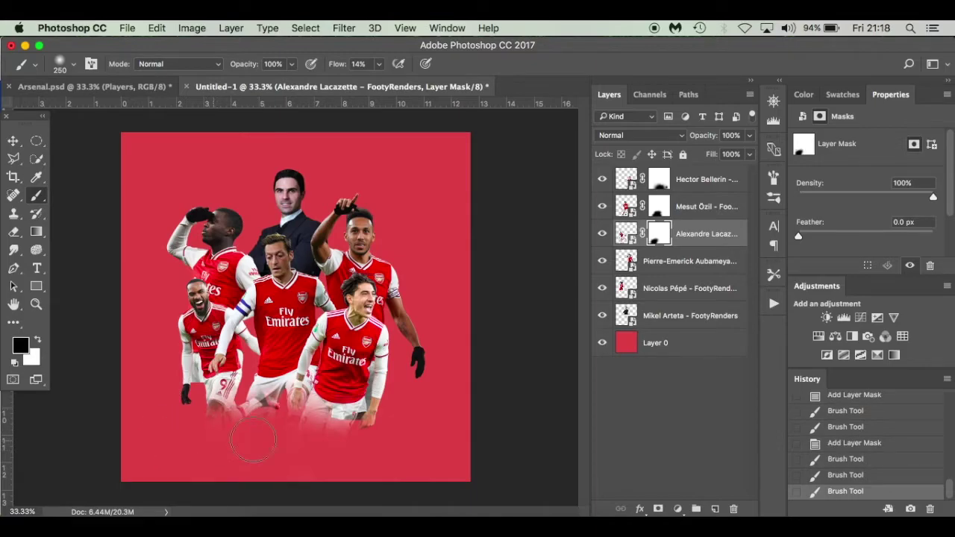
# Step: Bring back part of Özil's shorts by painting white on the Mesut Özil layer mask
pyautogui.hotkey('alt', ']')
pyautogui.press('x')
pyautogui.moveTo(321, 418)
pyautogui.mouseDown()
pyautogui.moveTo(277, 395)
pyautogui.moveTo(277, 373)
pyautogui.mouseUp()
# Step: Add a layer mask to the Pierre-Emerick Aubameyang layer and paint black soft strokes across its lower area
pyautogui.hotkey('alt', '[')
pyautogui.hotkey('alt', '[')
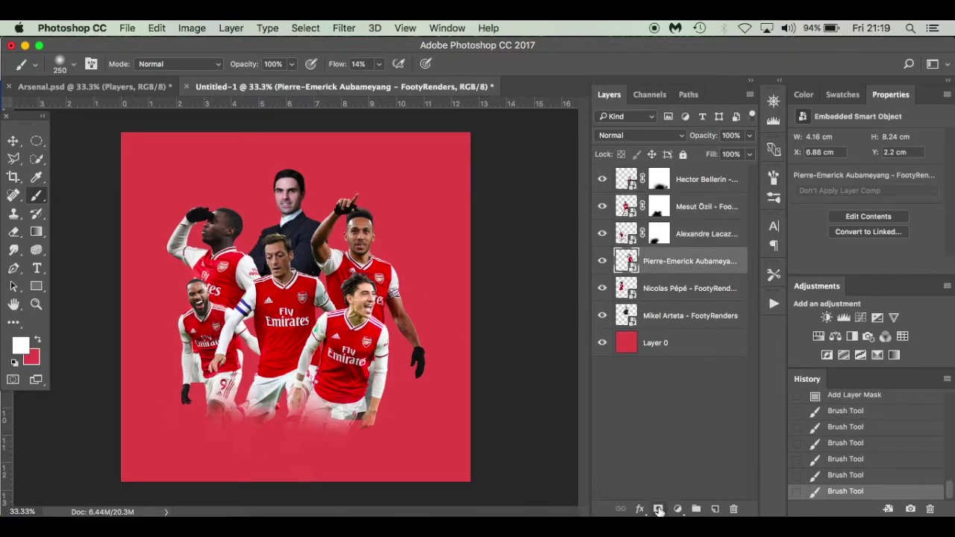
pyautogui.click(658, 508)
pyautogui.press('x')
pyautogui.moveTo(190, 367)
pyautogui.mouseDown()
pyautogui.moveTo(213, 389)
pyautogui.moveTo(256, 348)
pyautogui.moveTo(282, 376)
pyautogui.mouseUp()
# Step: Add a layer mask to the Nicolas Pépé layer for fading his lower body, and paint out more of Aubameyang's lower body on his mask
pyautogui.hotkey('alt', '[')
pyautogui.rightClick(659, 509)
pyautogui.click(658, 509)
pyautogui.press('x')
pyautogui.hotkey('alt', ']')
pyautogui.moveTo(384, 370)
pyautogui.mouseDown()
pyautogui.moveTo(332, 372)
pyautogui.moveTo(403, 352)
pyautogui.mouseUp()
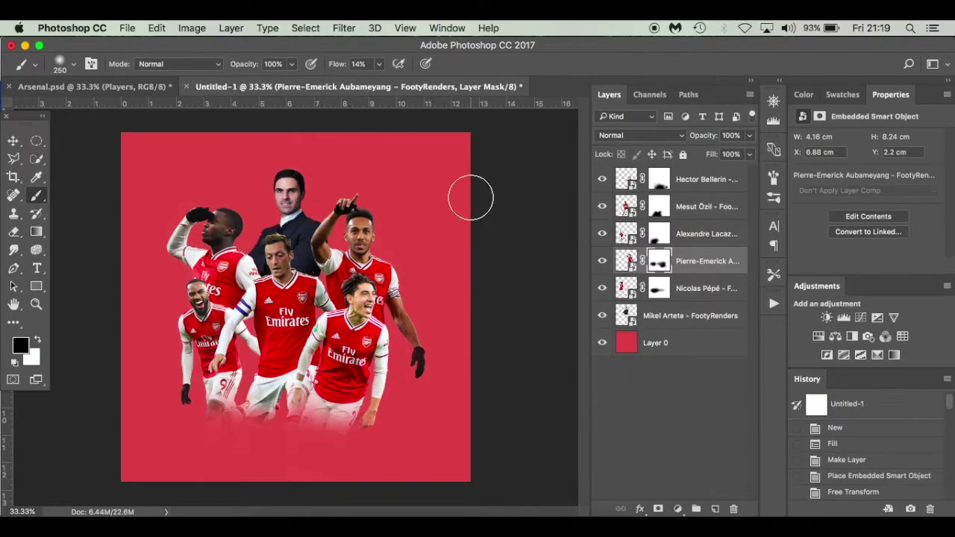
# Step: Add a new empty layer directly above the red Layer 0, beneath the Mikel Arteta layer
pyautogui.press('v')
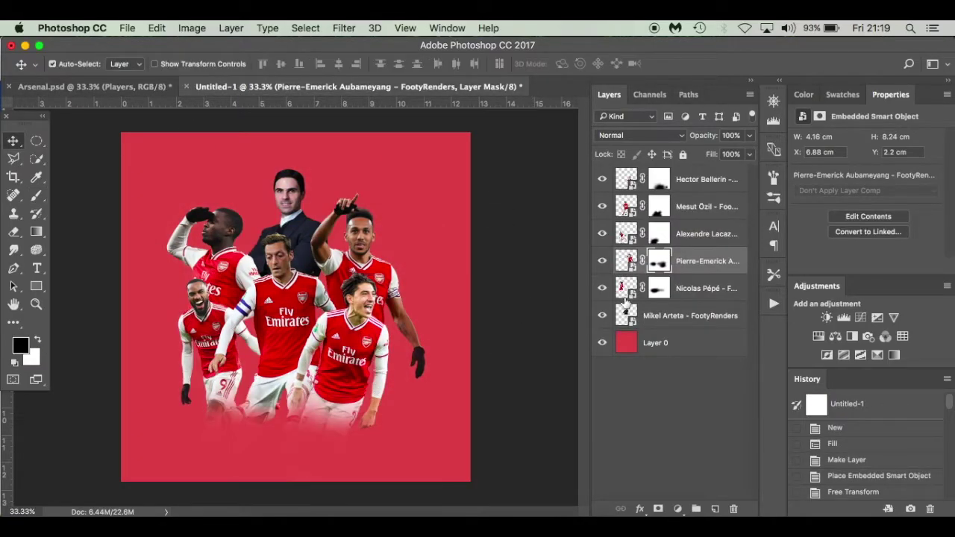
pyautogui.click(693, 292)
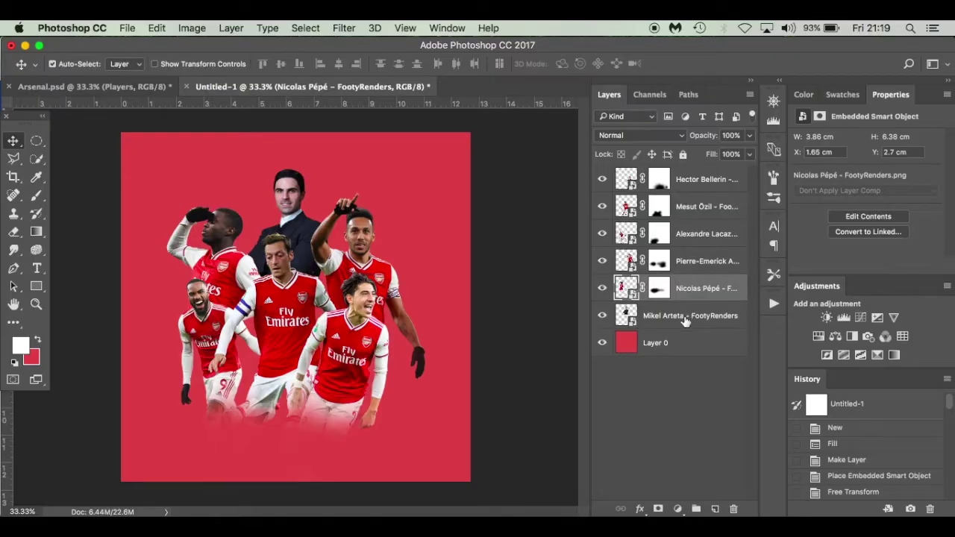
pyautogui.click(685, 317)
pyautogui.click(689, 347)
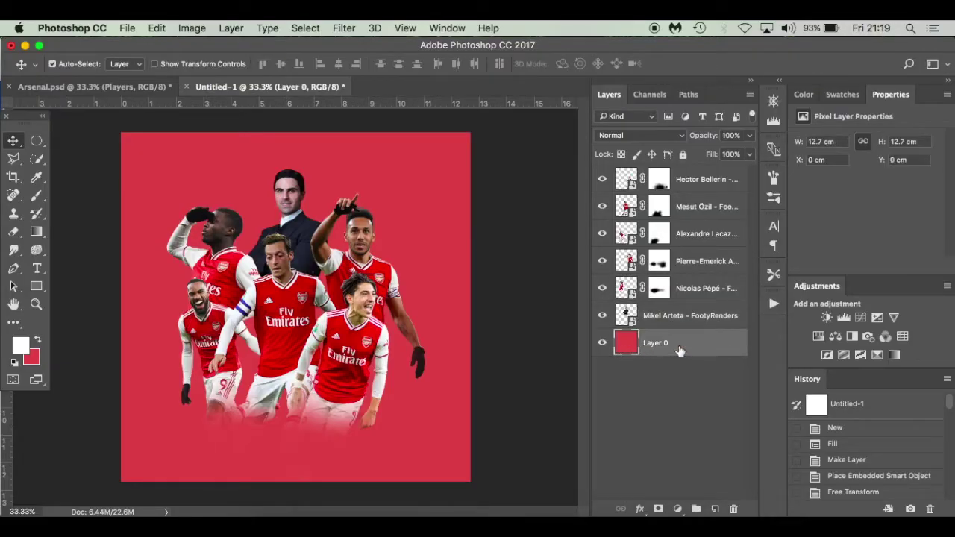
pyautogui.click(715, 509)
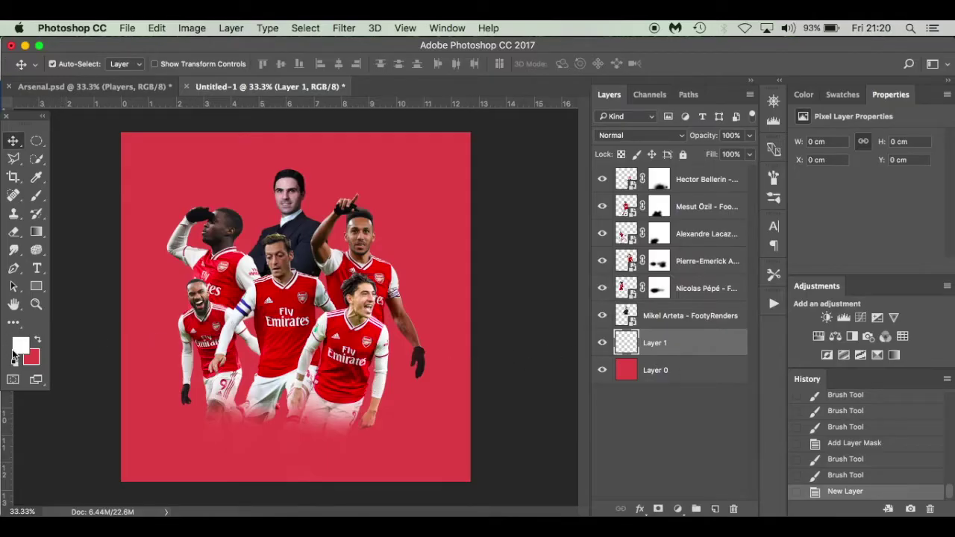
# Step: Paint a soft white glow on Layer 1 behind the central figures with a 600 px brush at 31% flow and 0% hardness
pyautogui.press('b')
pyautogui.rightClick(295, 319)
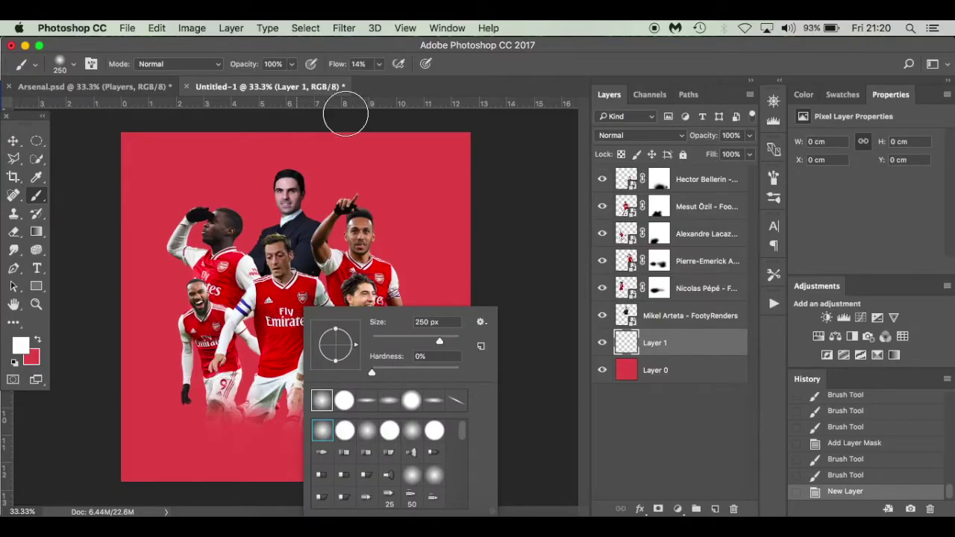
pyautogui.click(335, 65)
pyautogui.moveTo(336, 65); pyautogui.dragTo(340, 67)
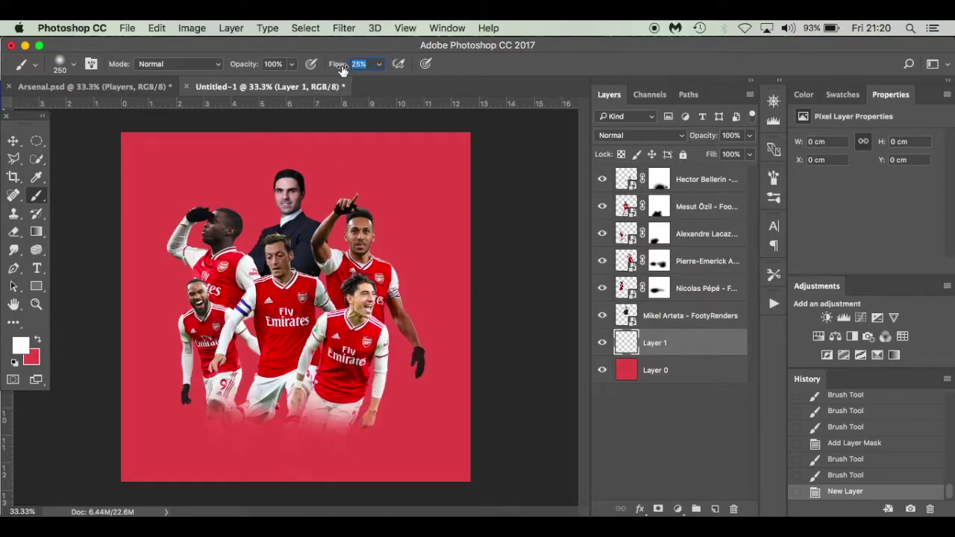
pyautogui.press(']')
pyautogui.press(']')
pyautogui.press(']')
pyautogui.press(']')
pyautogui.click(291, 313)
pyautogui.click(290, 295)
pyautogui.click(290, 282)
pyautogui.click(287, 265)
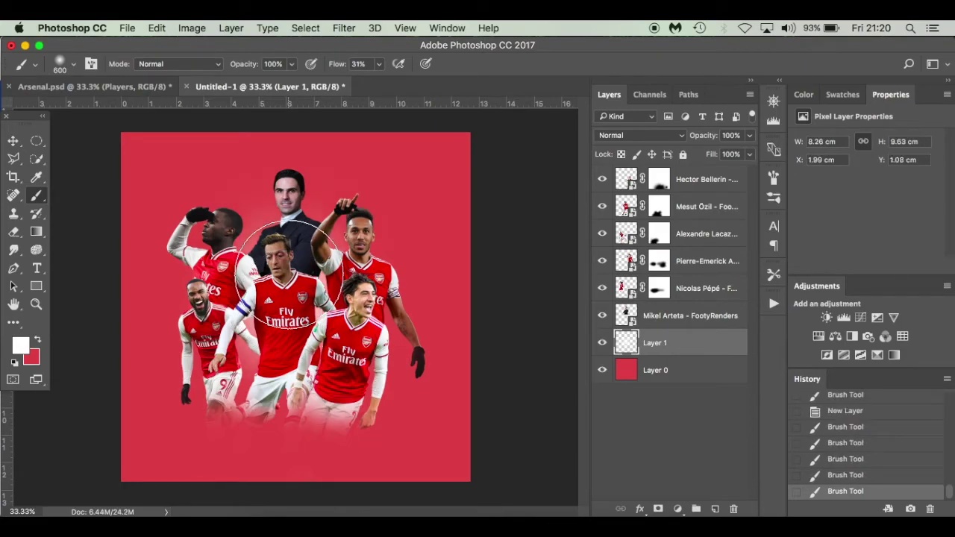
# Step: Extend the white glow outward behind Arteta's shoulders and around both sides of the player group
pyautogui.click(273, 258)
pyautogui.click(280, 272)
pyautogui.click(314, 238)
pyautogui.click(276, 266)
pyautogui.click(183, 314)
pyautogui.click(251, 345)
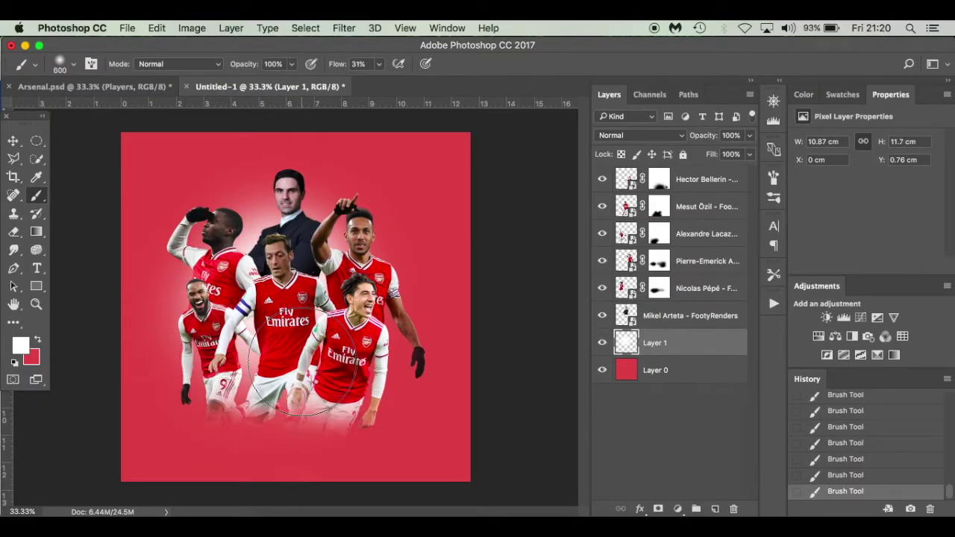
pyautogui.click(361, 347)
pyautogui.click(365, 348)
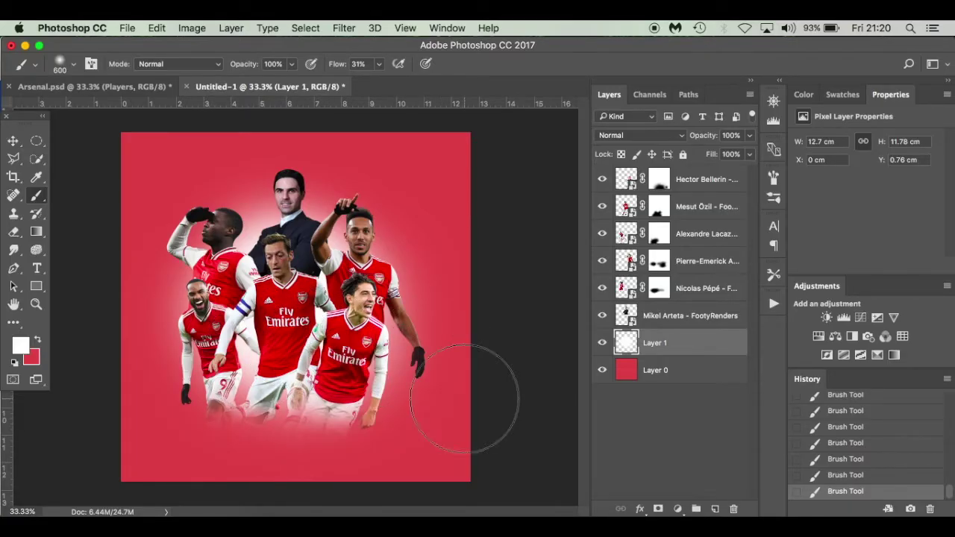
# Step: Convert the white glow on Layer 1 to a smart object
pyautogui.press('v')
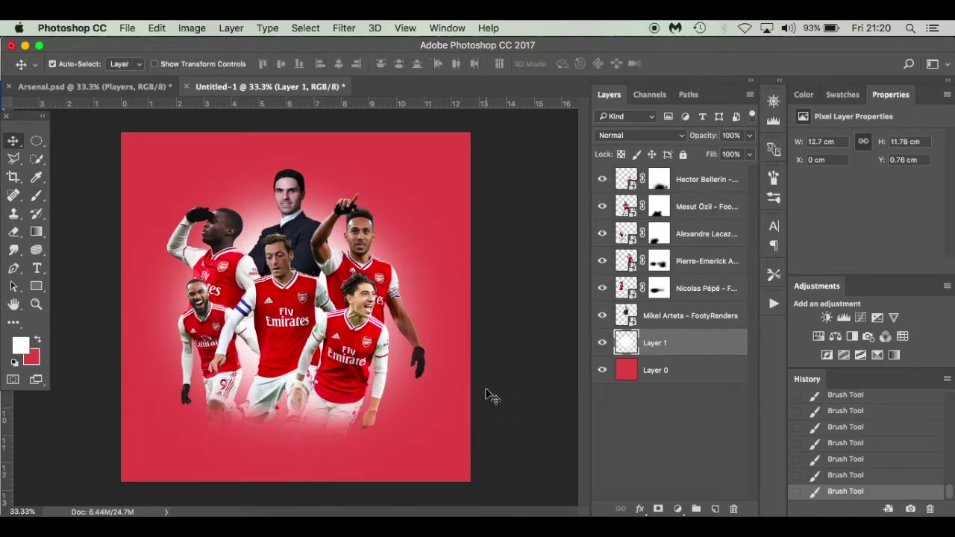
pyautogui.rightClick(686, 340)
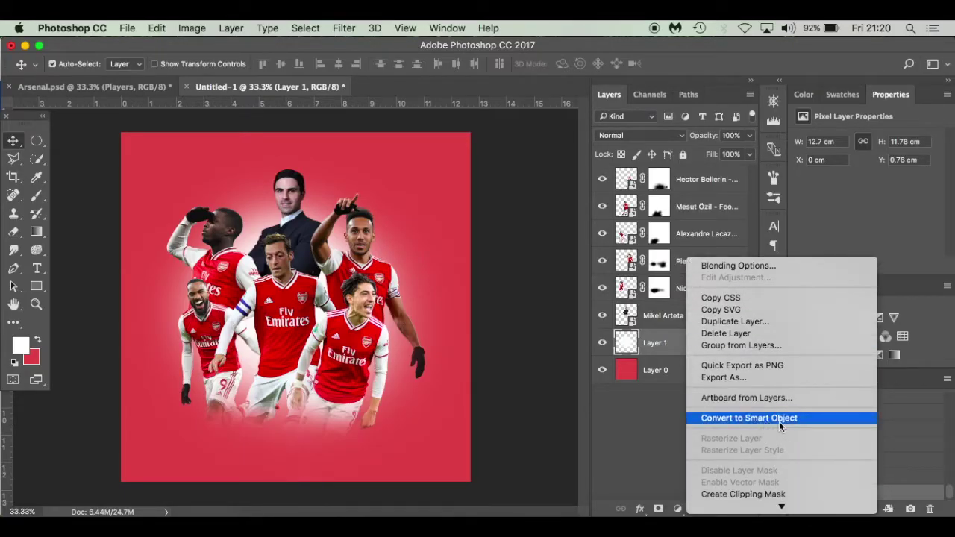
pyautogui.click(827, 423)
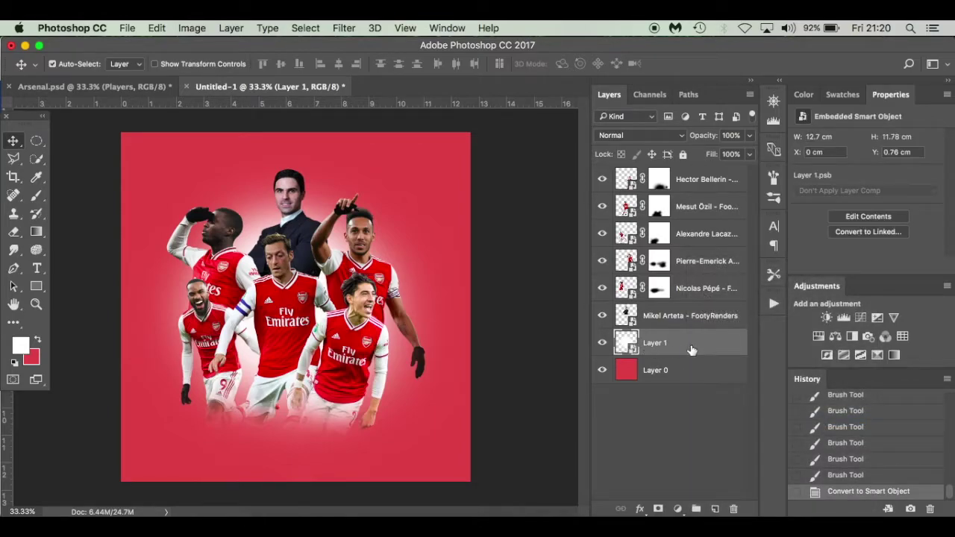
# Step: Apply the Add Noise filter to the glow layer at 16%, with Gaussian distribution and Monochromatic enabled
pyautogui.click(344, 28)
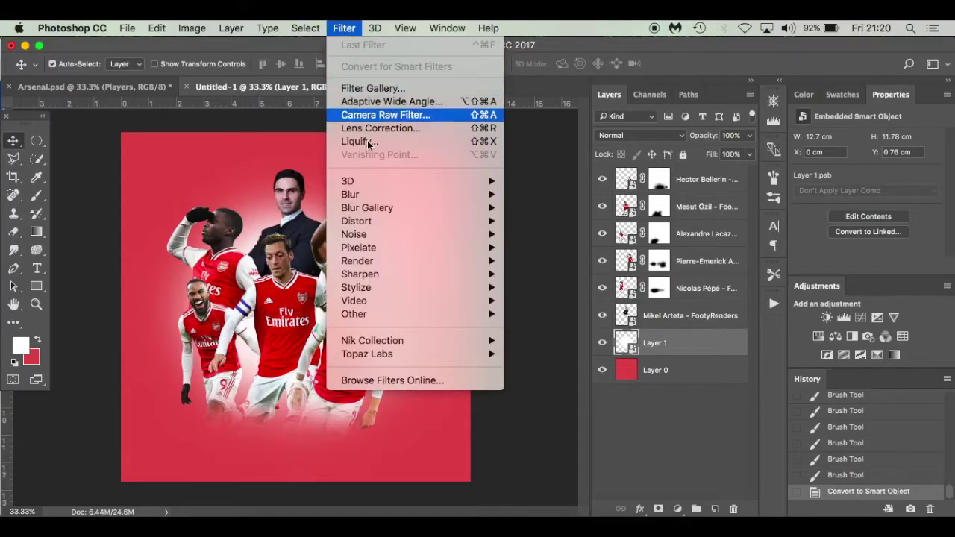
pyautogui.moveTo(390, 236)
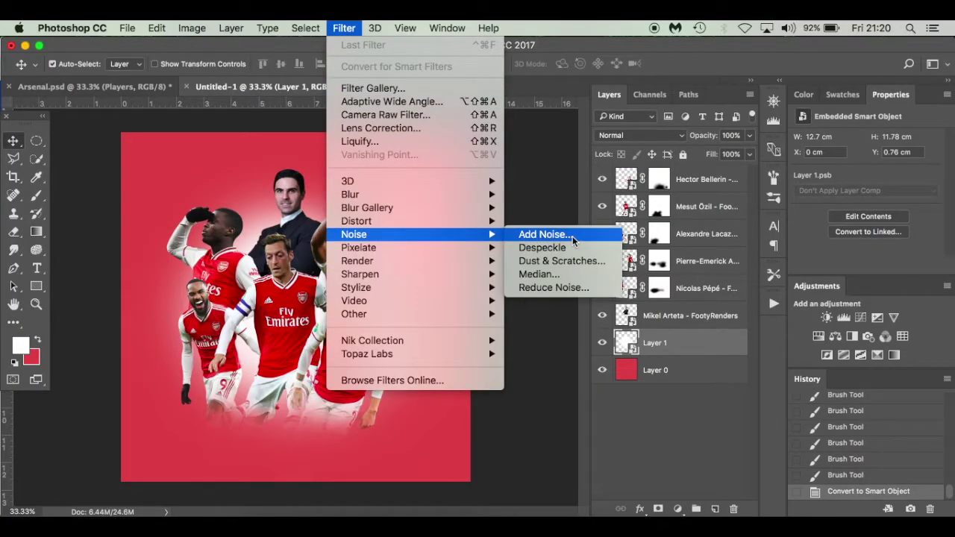
pyautogui.click(545, 235)
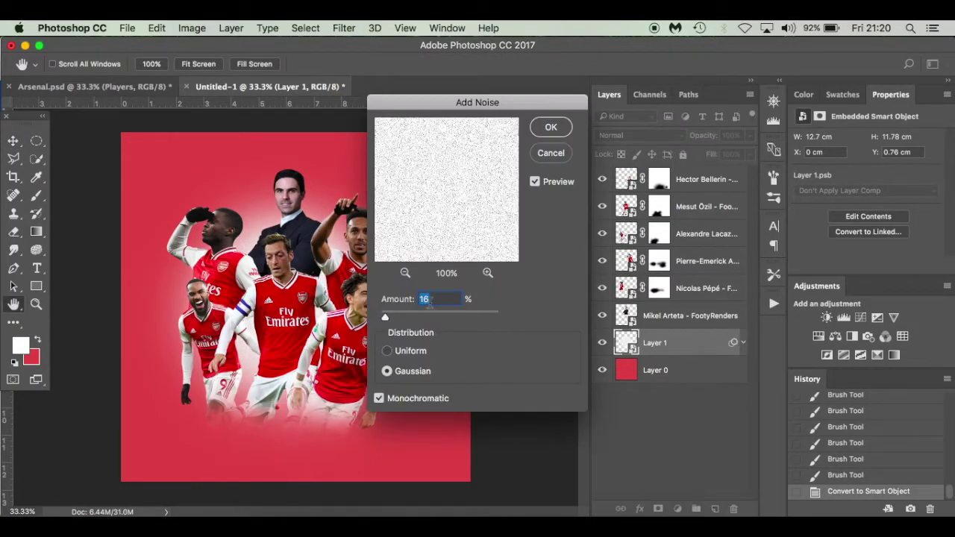
pyautogui.click(535, 182)
pyautogui.click(535, 182)
pyautogui.click(550, 129)
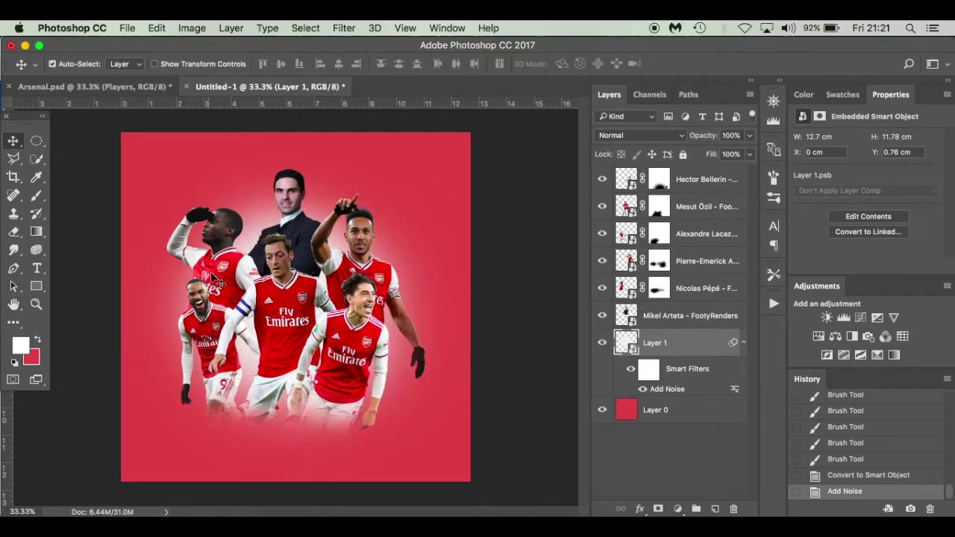
# Step: Compare the glow around Arteta and the players up close with its smart filter disabled and enabled
pyautogui.scroll(1, 277, 252)
pyautogui.scroll(5, 278, 251)
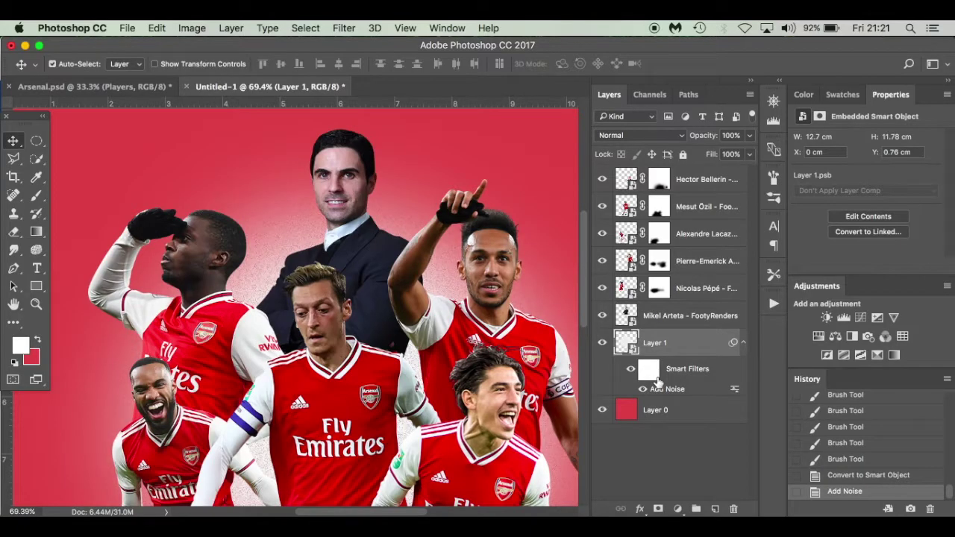
pyautogui.click(630, 372)
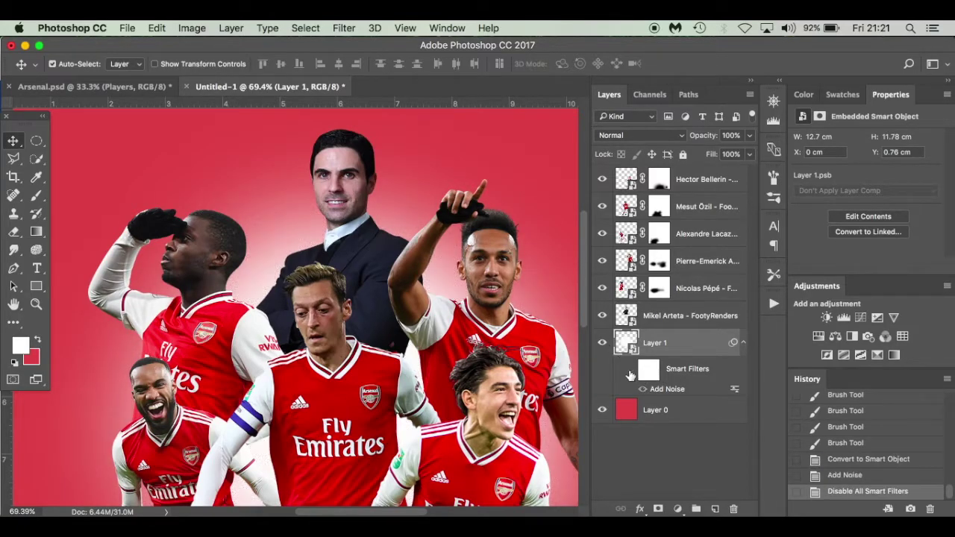
pyautogui.click(631, 371)
pyautogui.click(631, 372)
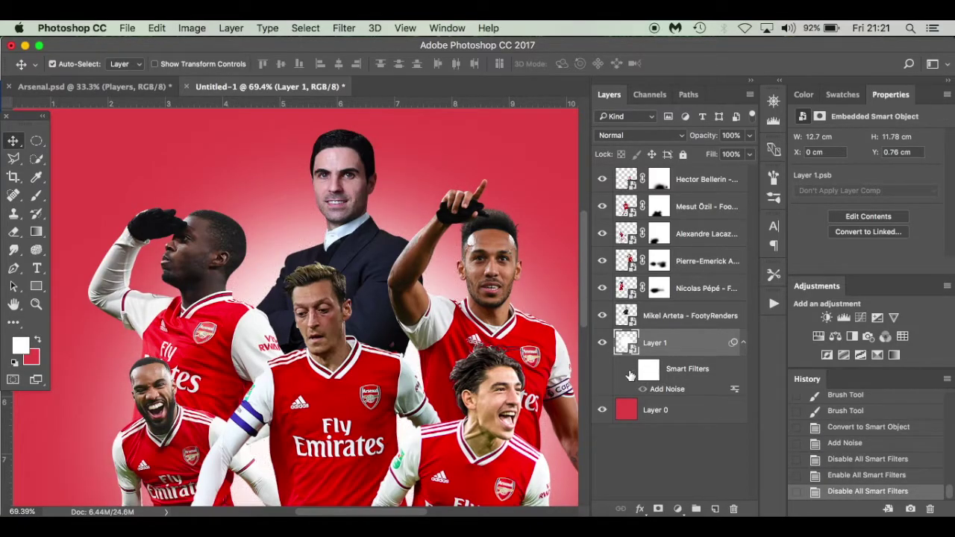
pyautogui.click(631, 371)
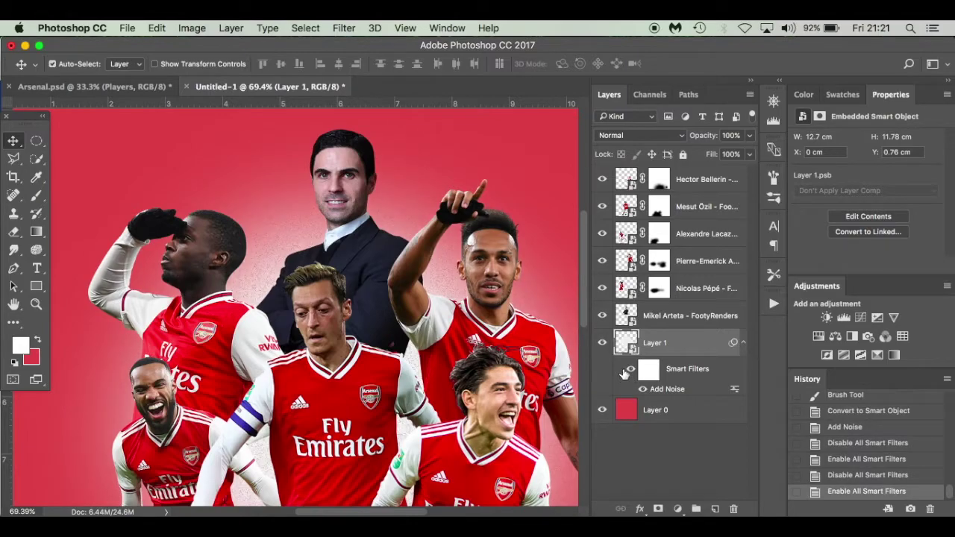
pyautogui.press('super+0')
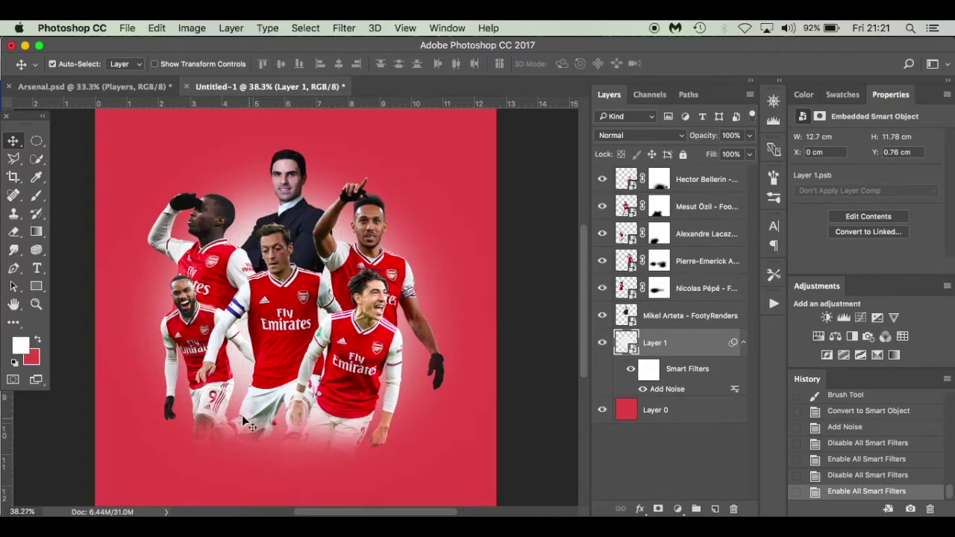
# Step: Duplicate the noisy glow layer and place the copy above the Hector Bellerin layer at the top of the stack
pyautogui.click(744, 344)
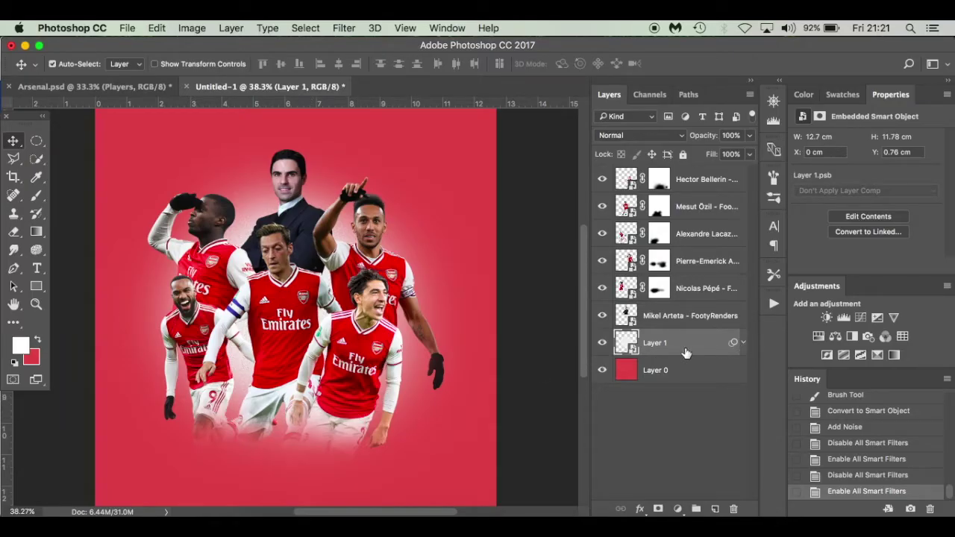
pyautogui.moveTo(690, 346); pyautogui.dragTo(716, 509)
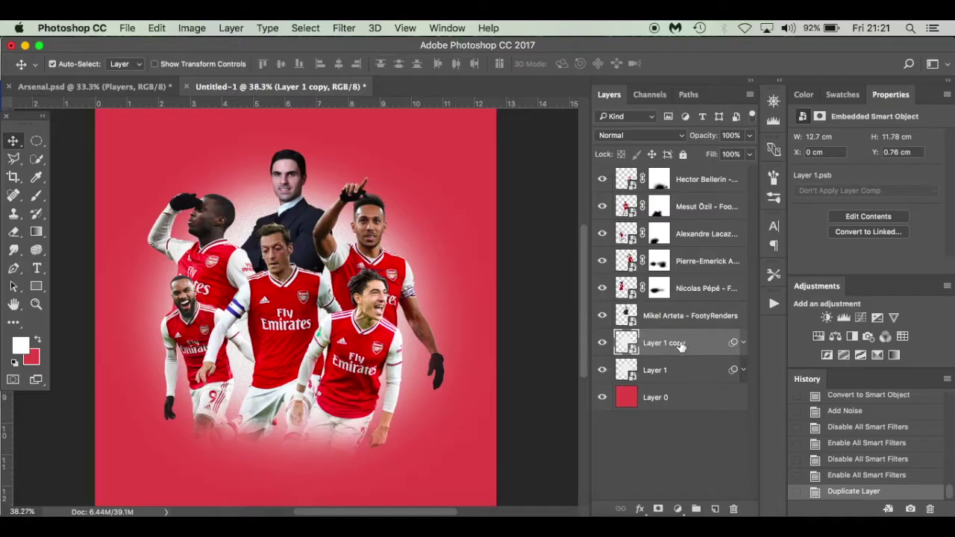
pyautogui.moveTo(697, 348); pyautogui.dragTo(703, 177)
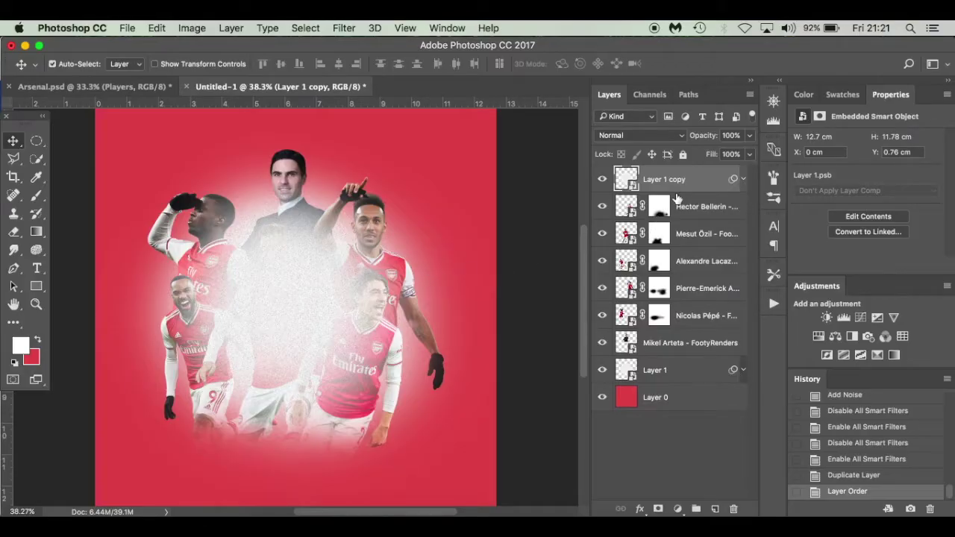
# Step: Add a layer mask to Layer 1 copy and paint black with the 600 px soft brush over the figures' faces and upper bodies
pyautogui.click(658, 510)
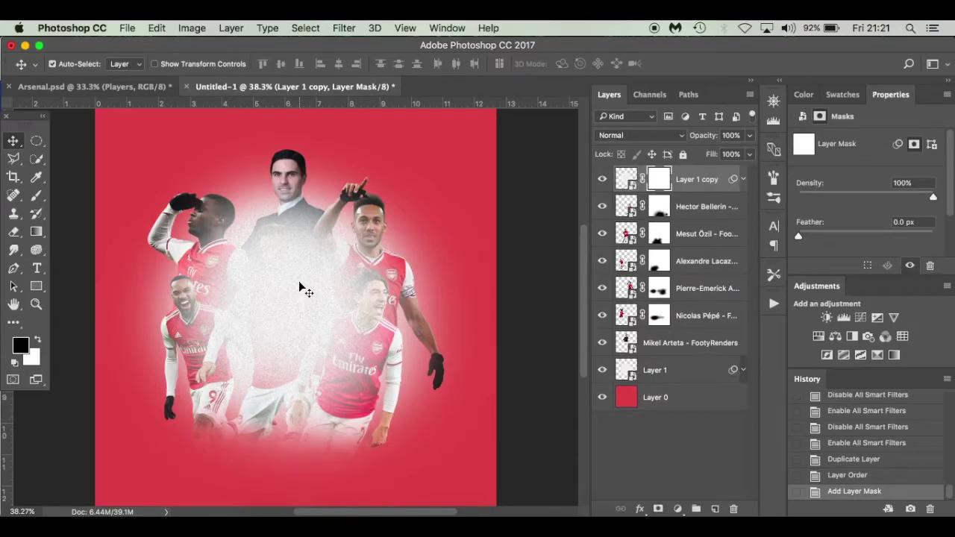
pyautogui.press('b')
pyautogui.moveTo(335, 67); pyautogui.dragTo(388, 67)
pyautogui.moveTo(267, 150)
pyautogui.mouseDown()
pyautogui.moveTo(288, 144)
pyautogui.moveTo(291, 186)
pyautogui.moveTo(446, 194)
pyautogui.mouseUp()
pyautogui.moveTo(160, 187)
pyautogui.mouseDown()
pyautogui.moveTo(206, 273)
pyautogui.moveTo(314, 277)
pyautogui.moveTo(411, 251)
pyautogui.moveTo(343, 306)
pyautogui.moveTo(179, 276)
pyautogui.moveTo(157, 239)
pyautogui.moveTo(259, 299)
pyautogui.moveTo(403, 202)
pyautogui.moveTo(420, 277)
pyautogui.mouseUp()
# Step: Set the brush flow to 16% and paint more black on the glow copy's mask at both sides of the group
pyautogui.moveTo(338, 69); pyautogui.dragTo(291, 69)
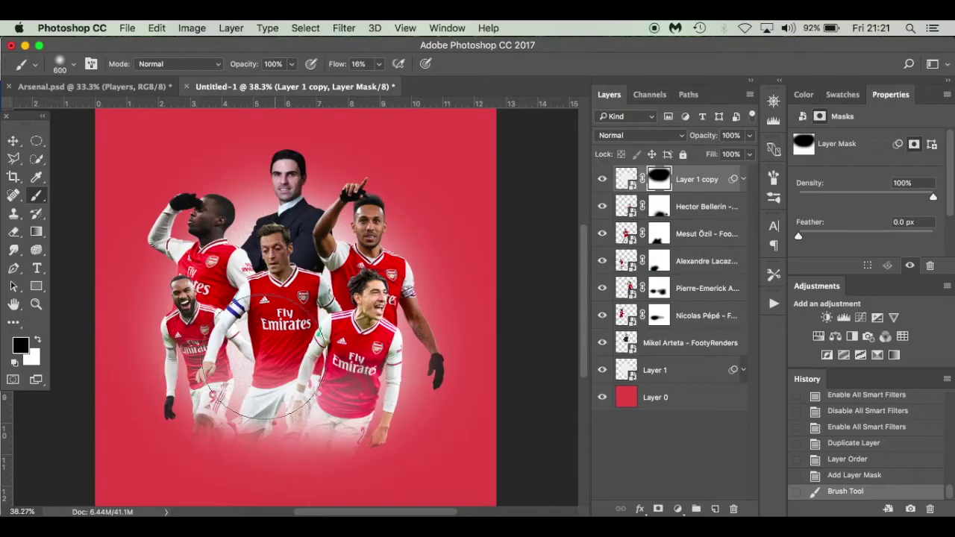
pyautogui.click(480, 238)
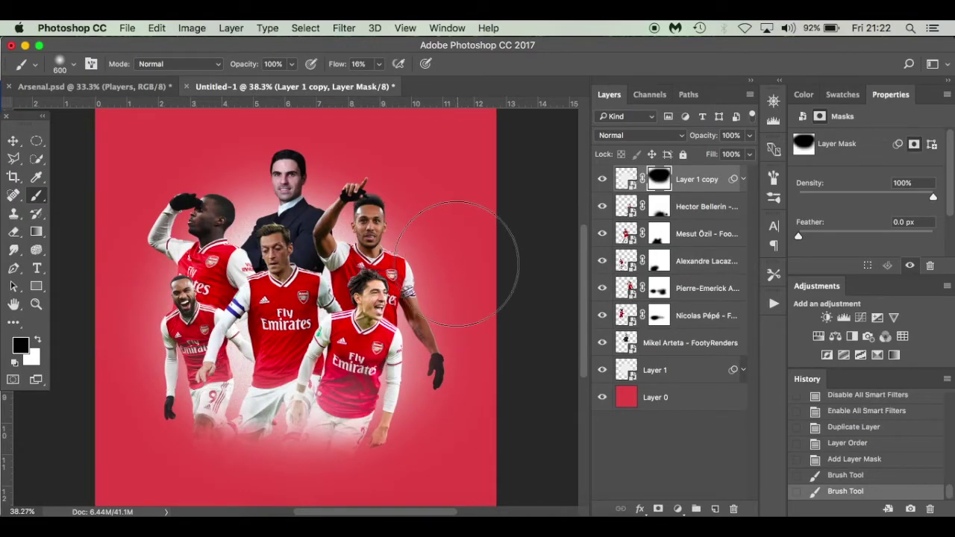
pyautogui.click(202, 261)
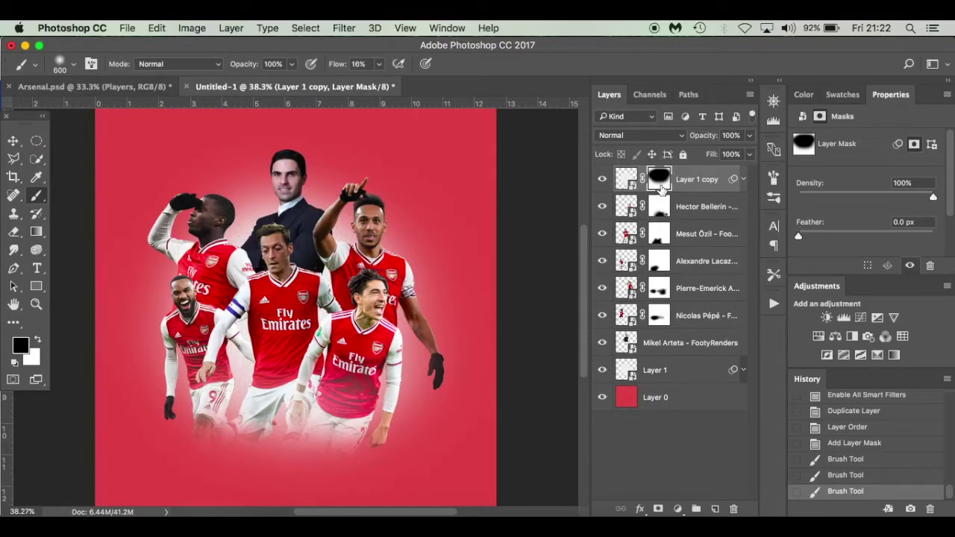
# Step: Inspect the Layer 1 copy mask on its own, and compare the players' lower bodies with that layer hidden and shown
pyautogui.keyDown('alt'); pyautogui.click(660, 187); pyautogui.keyUp('alt')
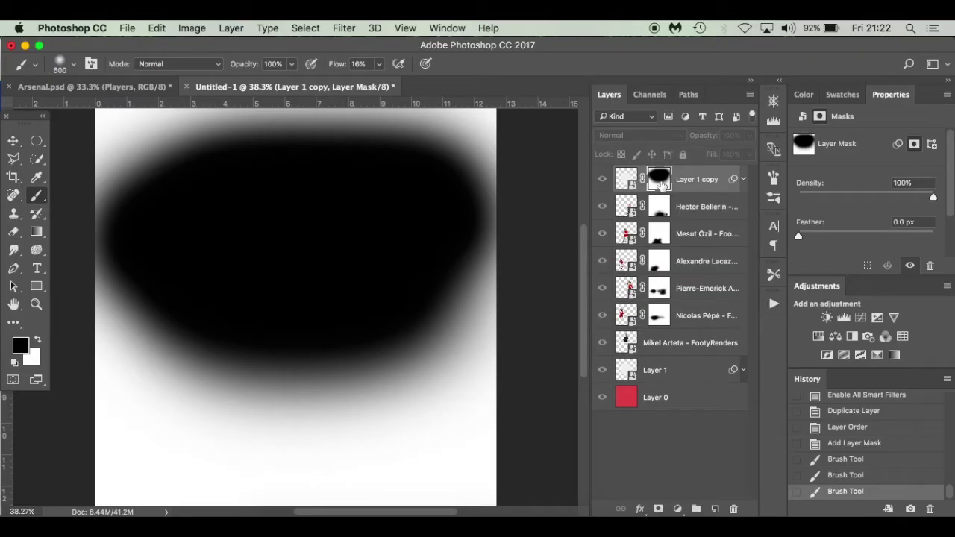
pyautogui.keyDown('alt'); pyautogui.click(661, 186); pyautogui.keyUp('alt')
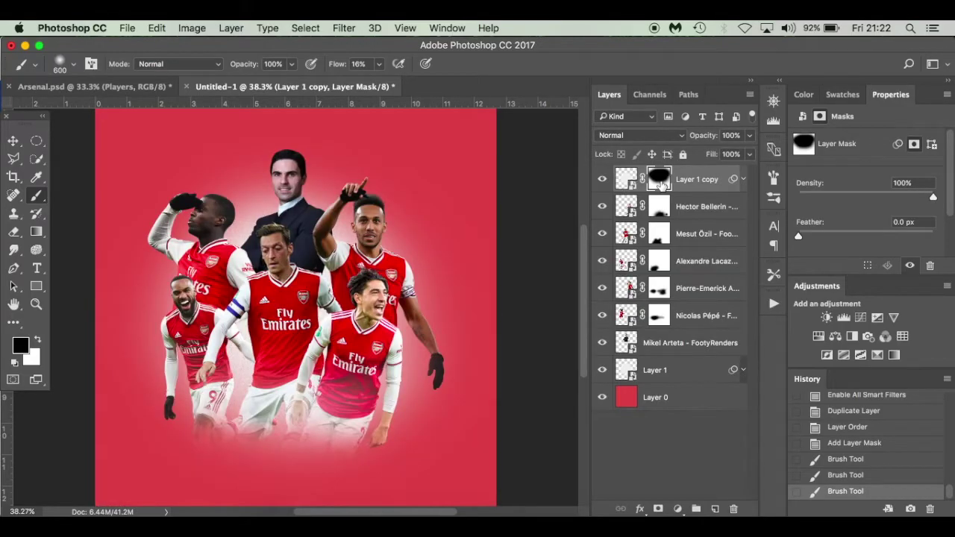
pyautogui.scroll(6, 404, 309)
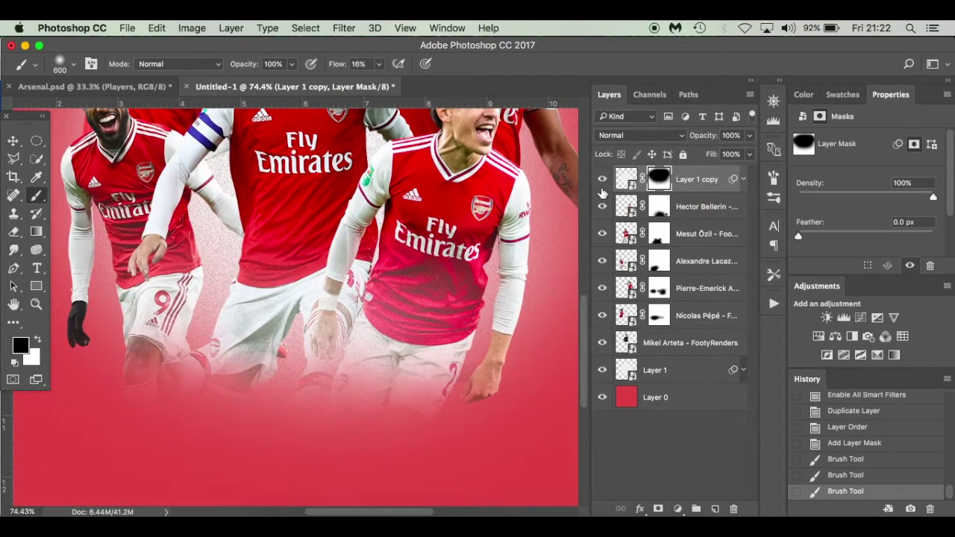
pyautogui.click(603, 181)
pyautogui.click(603, 182)
pyautogui.click(603, 184)
pyautogui.click(603, 183)
pyautogui.scroll(-6, 362, 258)
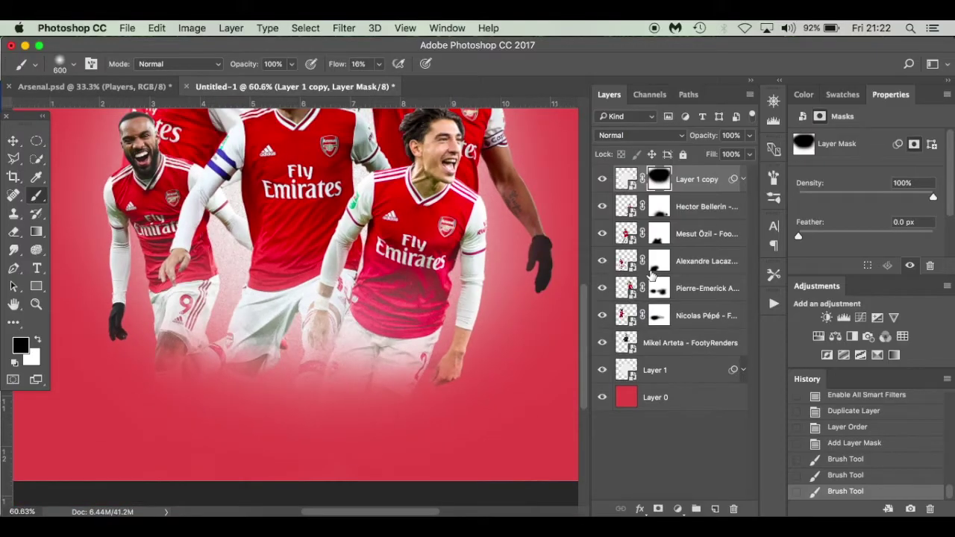
# Step: Paint black at 5% flow with a 400 px soft brush on the Layer 1 copy mask to reduce the haze over Bellerin's shirt
pyautogui.press('[')
pyautogui.press('[')
pyautogui.press('[')
pyautogui.press('[')
pyautogui.press('[')
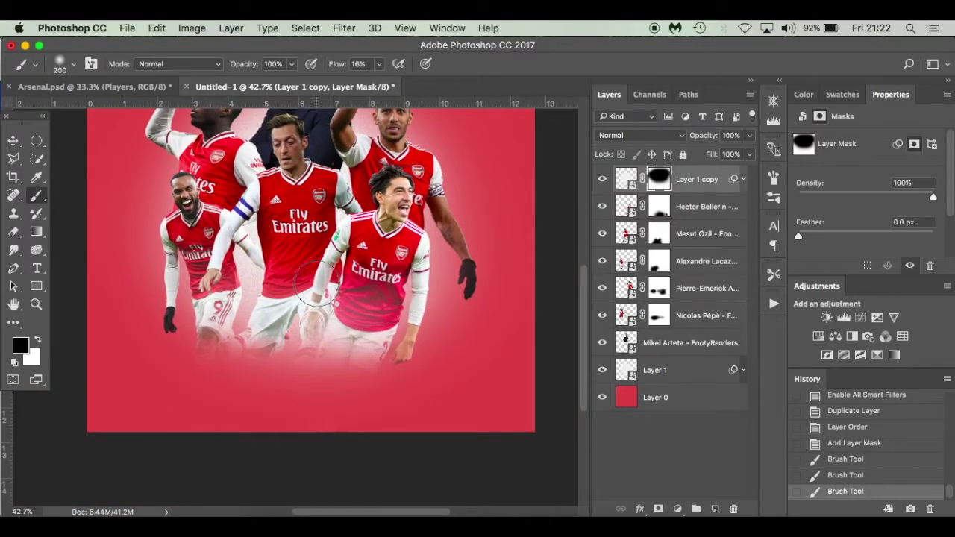
pyautogui.moveTo(335, 65); pyautogui.dragTo(326, 66)
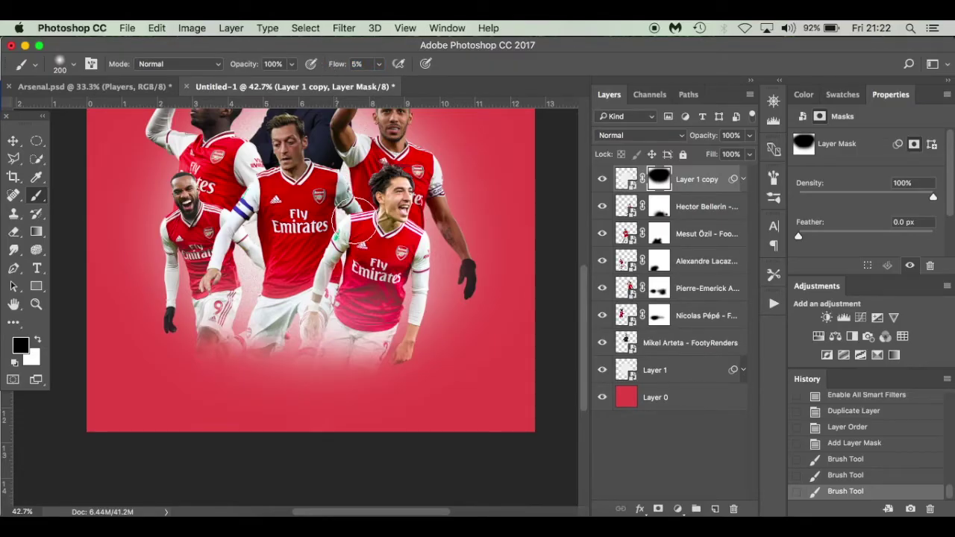
pyautogui.press(']')
pyautogui.press(']')
pyautogui.press(']')
pyautogui.moveTo(343, 287); pyautogui.dragTo(448, 258)
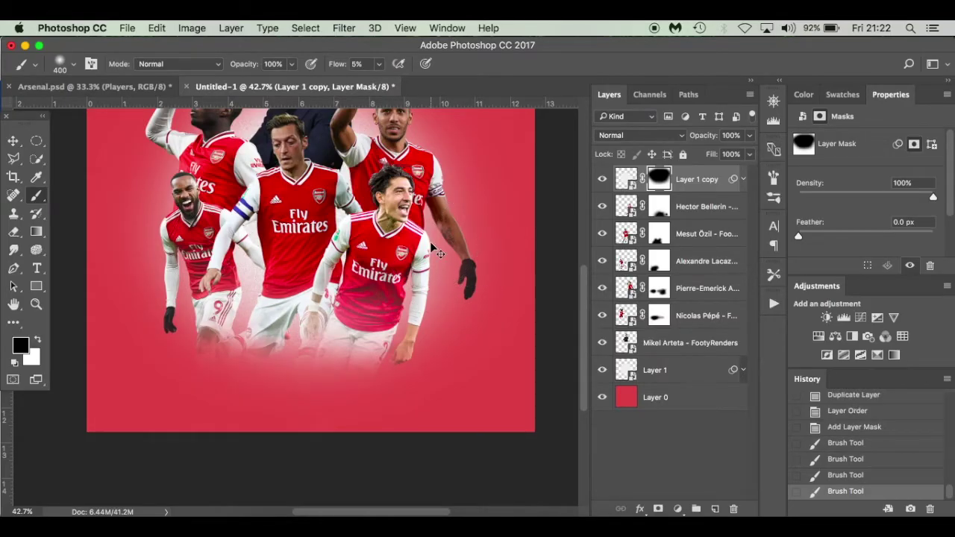
# Step: Group the six figure layers from Hector Bellerin down to Mikel Arteta and name the group Players
pyautogui.press('super+0')
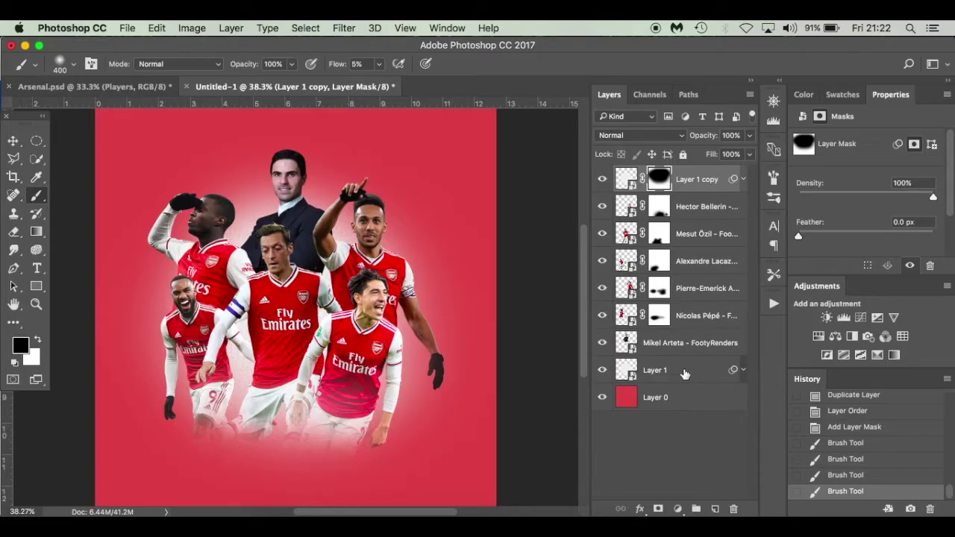
pyautogui.click(693, 213)
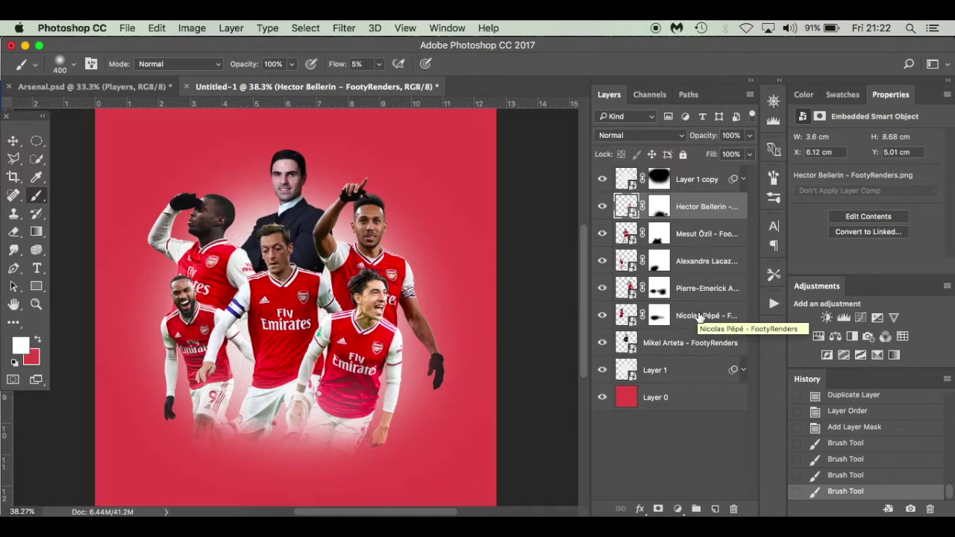
pyautogui.keyDown('shift'); pyautogui.click(694, 343); pyautogui.keyUp('shift')
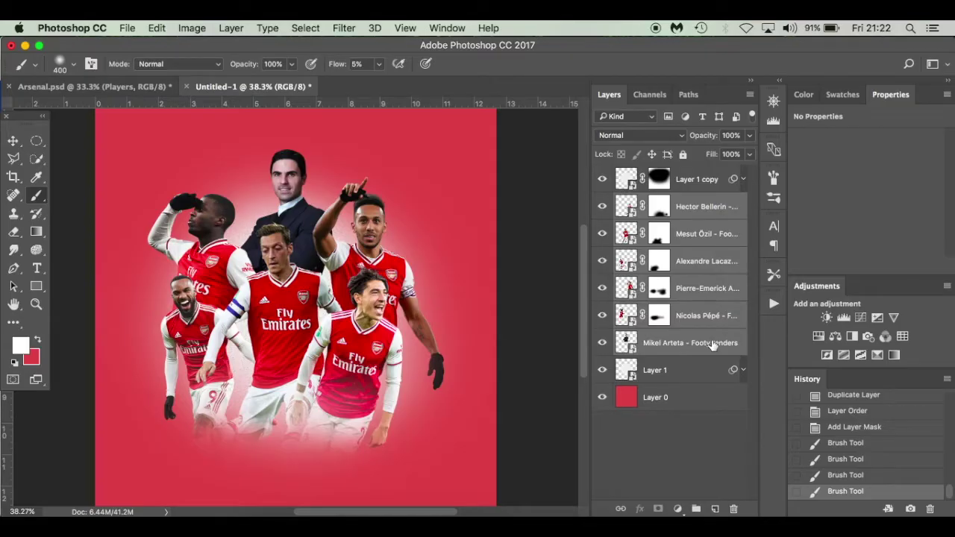
pyautogui.press('super+g')
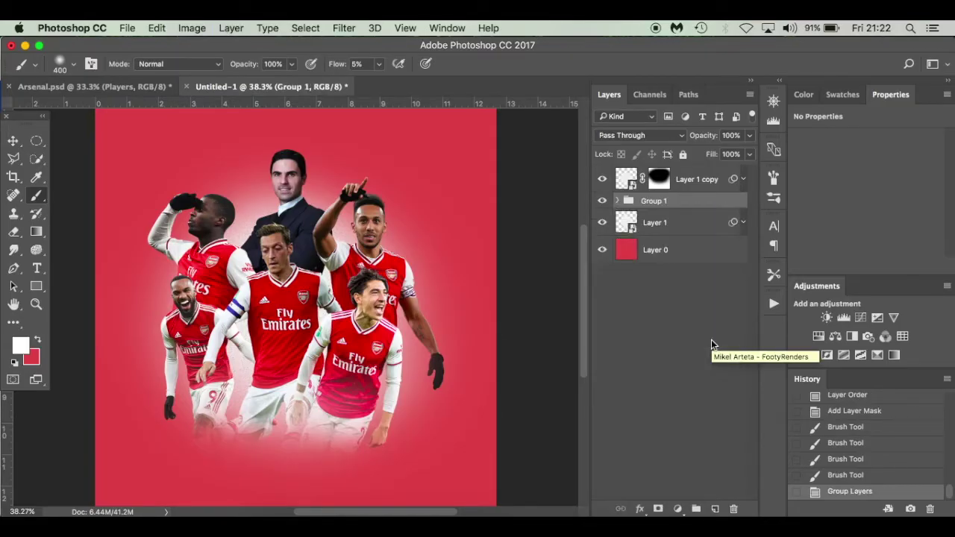
pyautogui.doubleClick(654, 201)
pyautogui.write('Players')
pyautogui.press('Return')
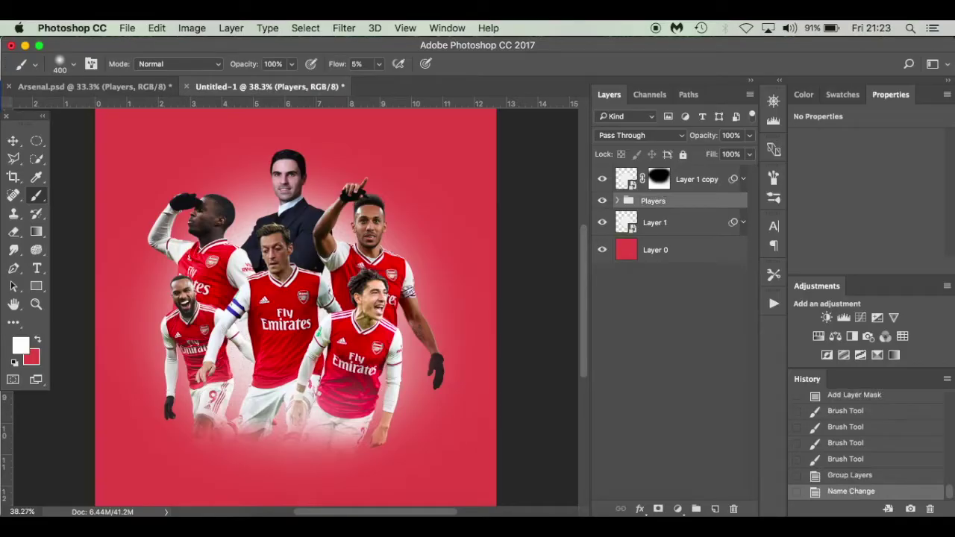
# Step: Add a Hue/Saturation adjustment clipped to the Players group and set its saturation to +10
pyautogui.click(677, 509)
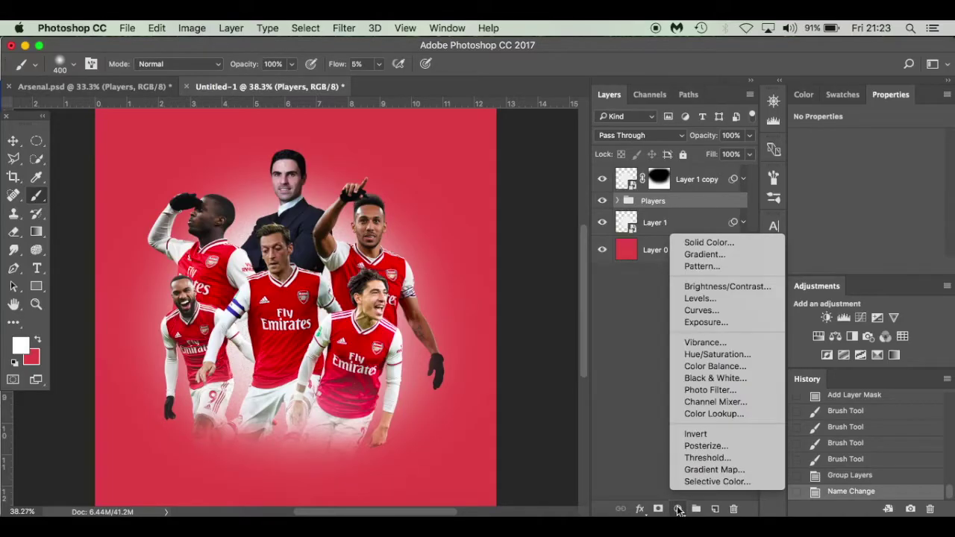
pyautogui.click(690, 355)
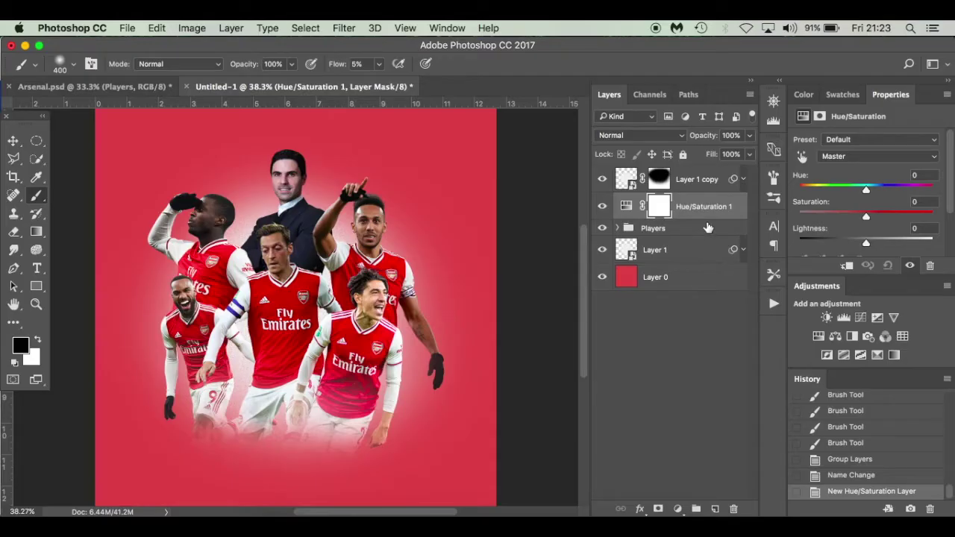
pyautogui.moveTo(708, 227); pyautogui.dragTo(710, 219)
pyautogui.keyDown('alt'); pyautogui.click(708, 219); pyautogui.keyUp('alt')
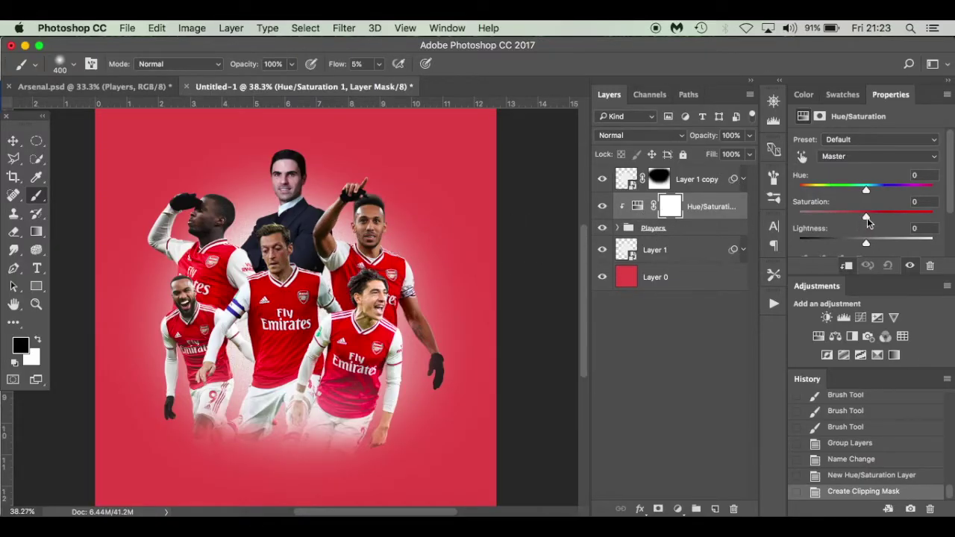
pyautogui.moveTo(867, 218); pyautogui.dragTo(873, 217)
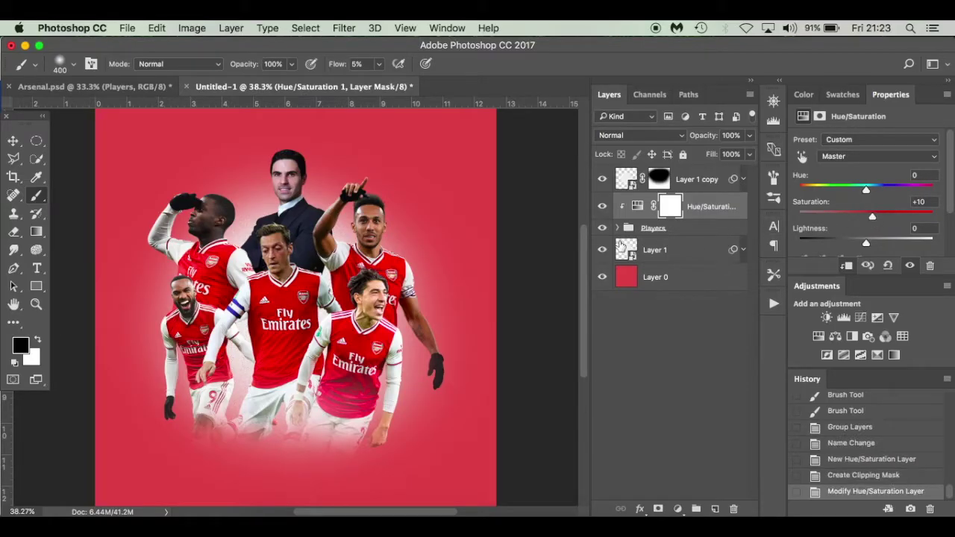
# Step: Compare the players' colours with the Hue/Saturation adjustment hidden and shown
pyautogui.click(604, 207)
pyautogui.click(603, 207)
pyautogui.click(603, 207)
pyautogui.click(603, 207)
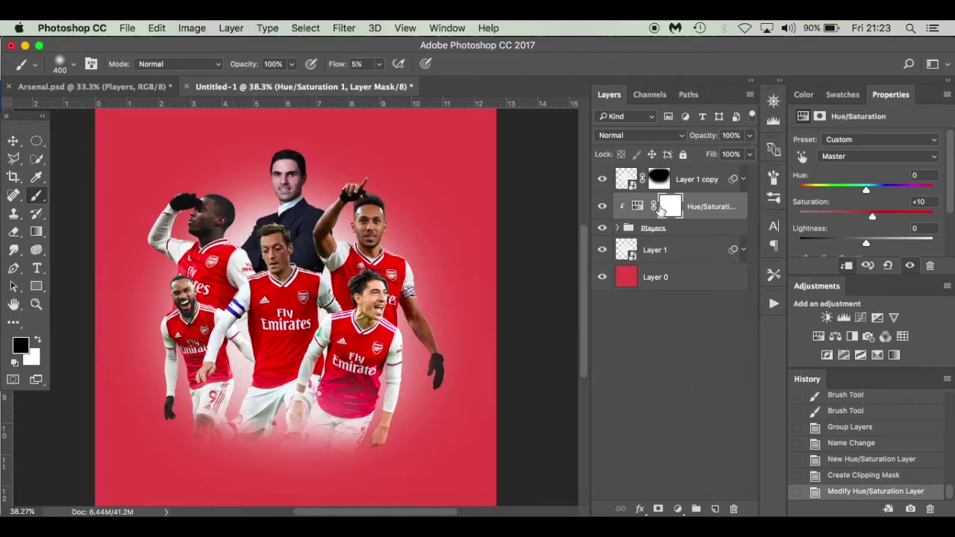
# Step: Add a clipped Color Balance adjustment above Hue/Saturation, with midtones at +6 Cyan/Red and -3 Yellow/Blue
pyautogui.click(713, 213)
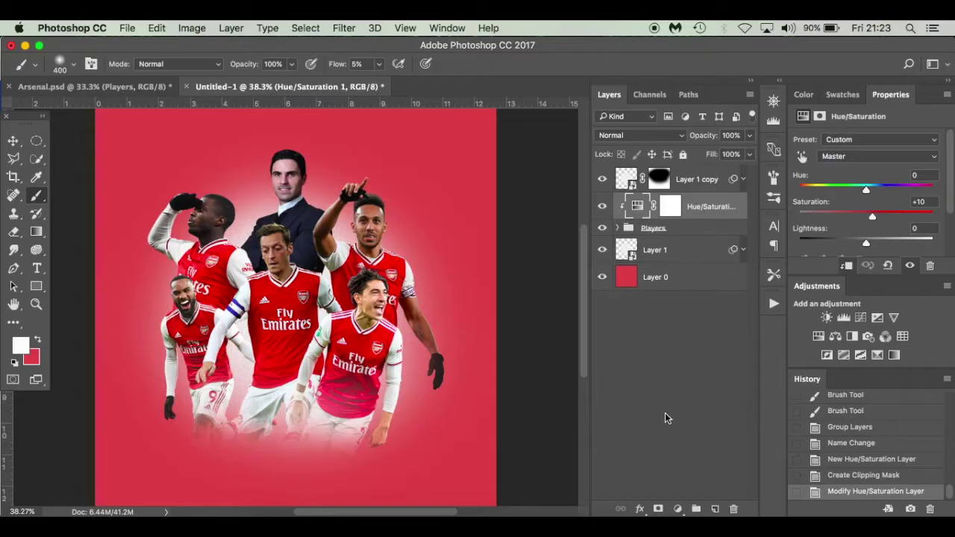
pyautogui.click(678, 509)
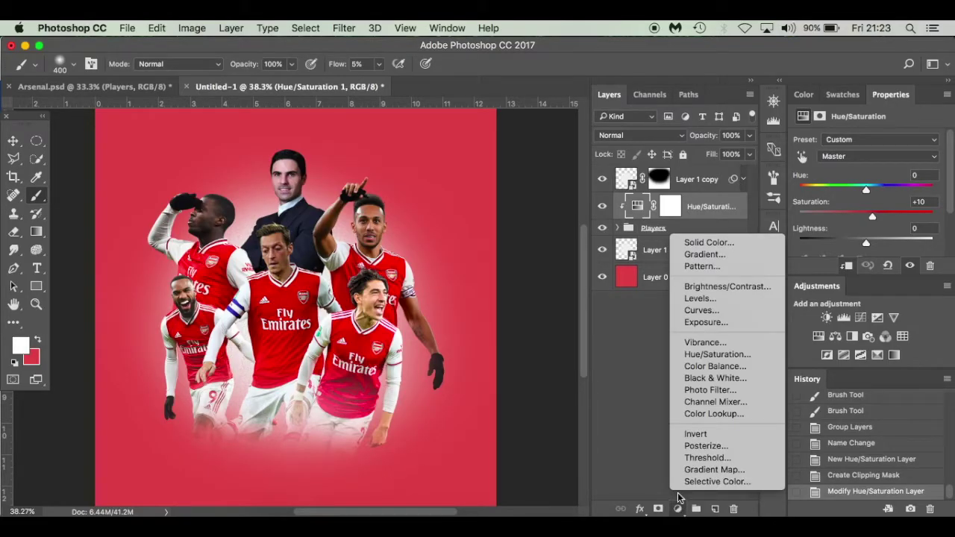
pyautogui.click(739, 367)
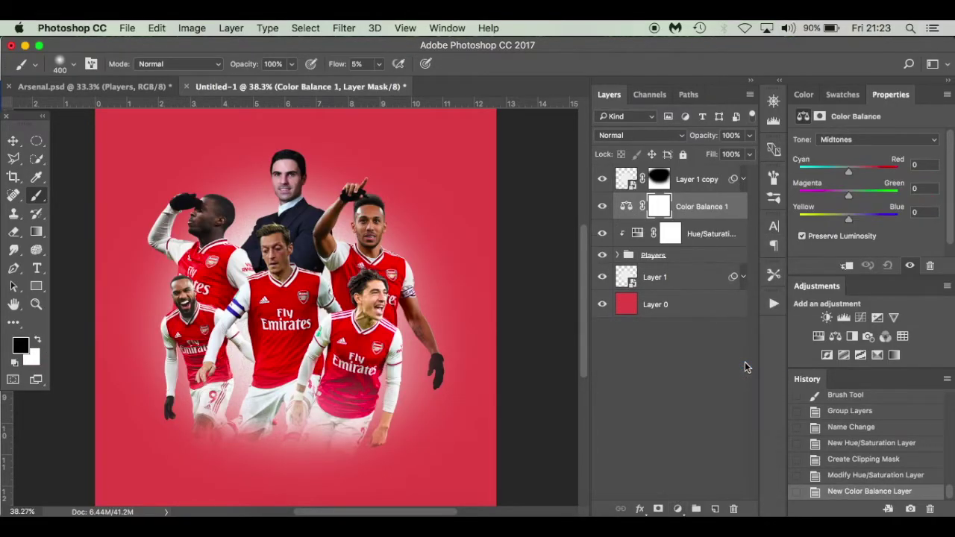
pyautogui.rightClick(724, 220)
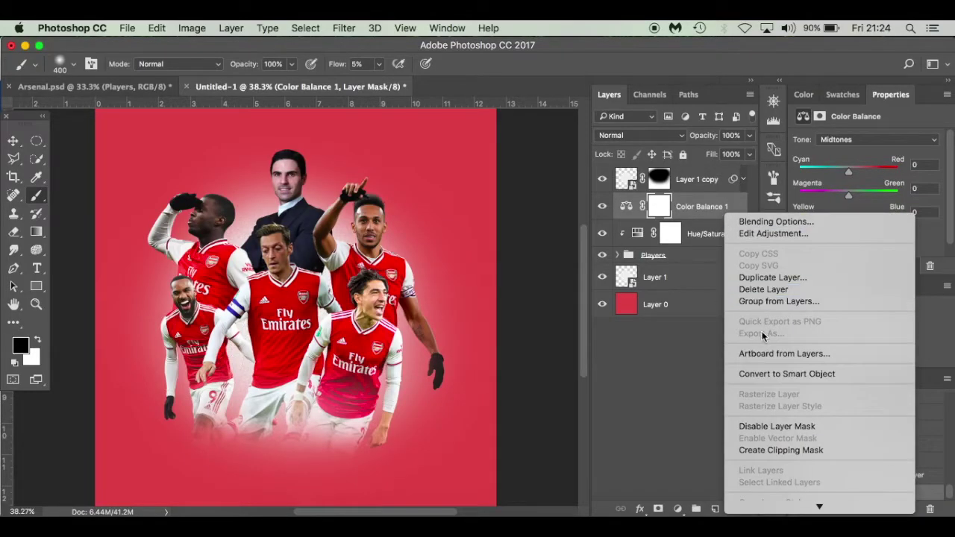
pyautogui.click(803, 454)
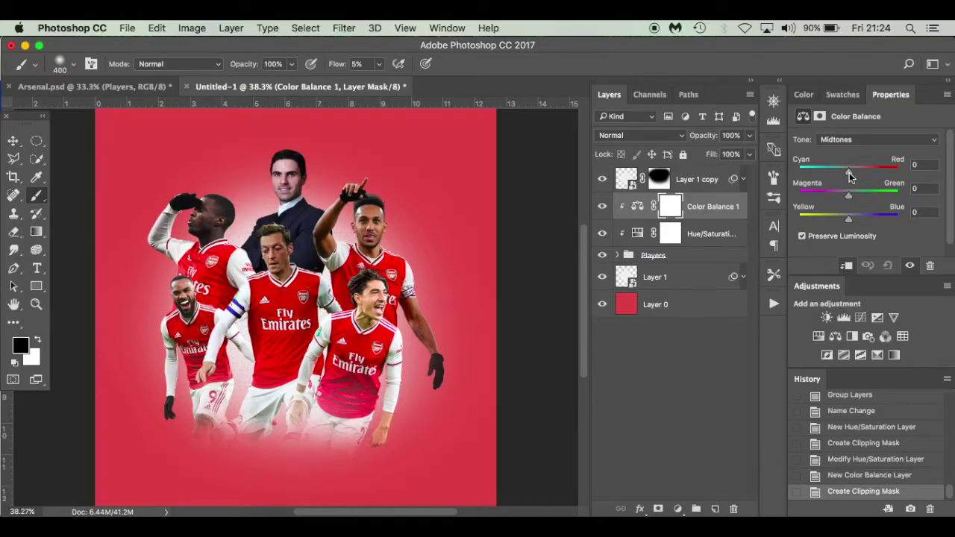
pyautogui.moveTo(850, 173); pyautogui.dragTo(853, 175)
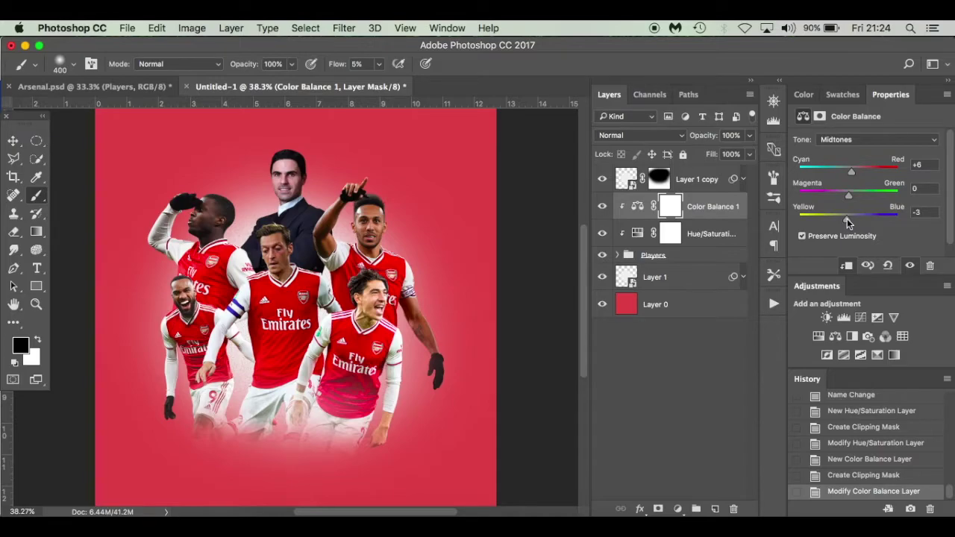
# Step: Set the Color Balance highlights to +5 Cyan/Red and -6 Yellow/Blue
pyautogui.click(864, 139)
pyautogui.click(864, 140)
pyautogui.click(865, 140)
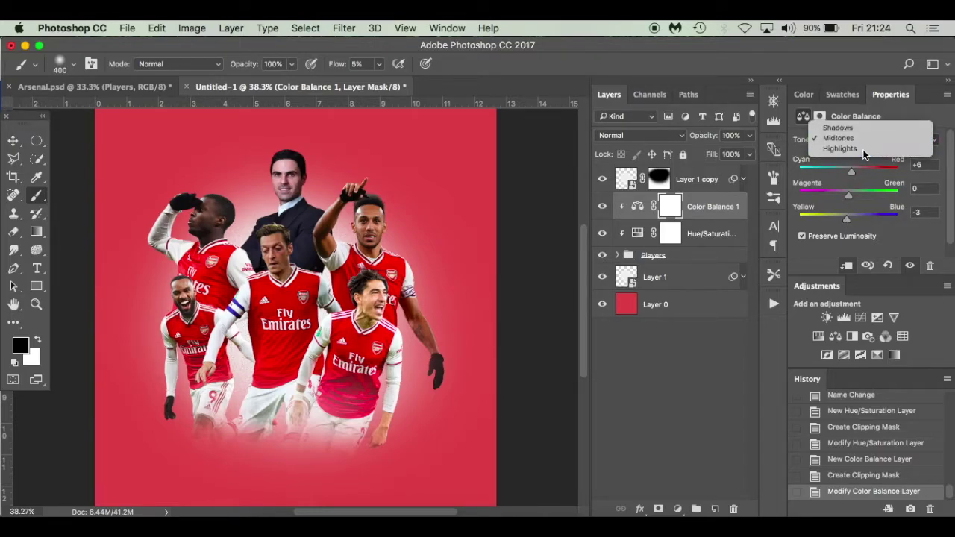
pyautogui.click(864, 150)
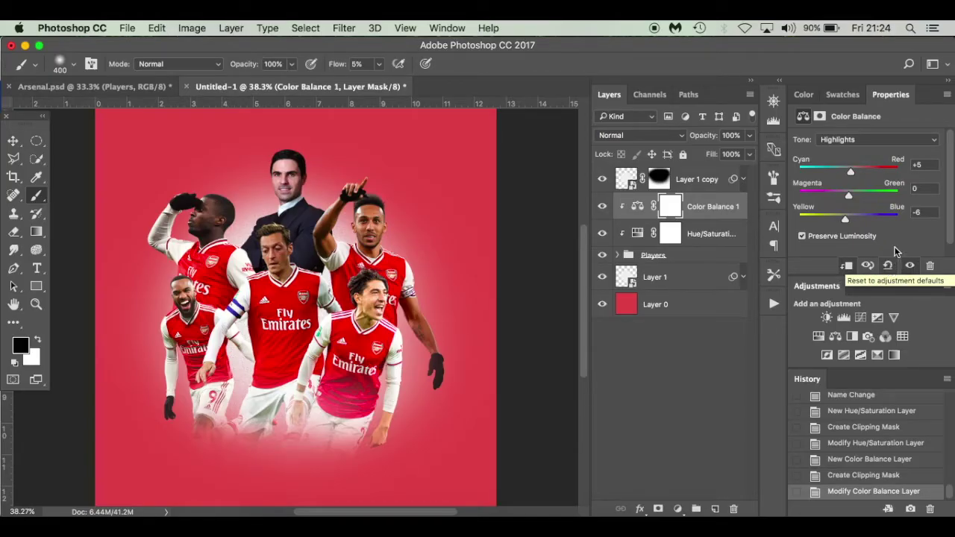
pyautogui.click(685, 384)
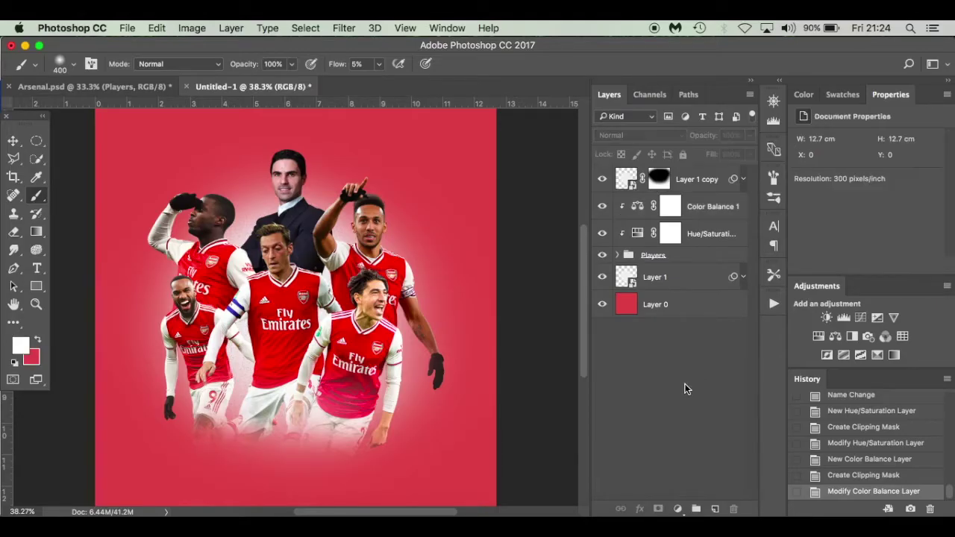
# Step: Add a Photo Filter adjustment above Color Balance, using the custom colour option with orange ec8a00
pyautogui.click(711, 209)
pyautogui.click(678, 509)
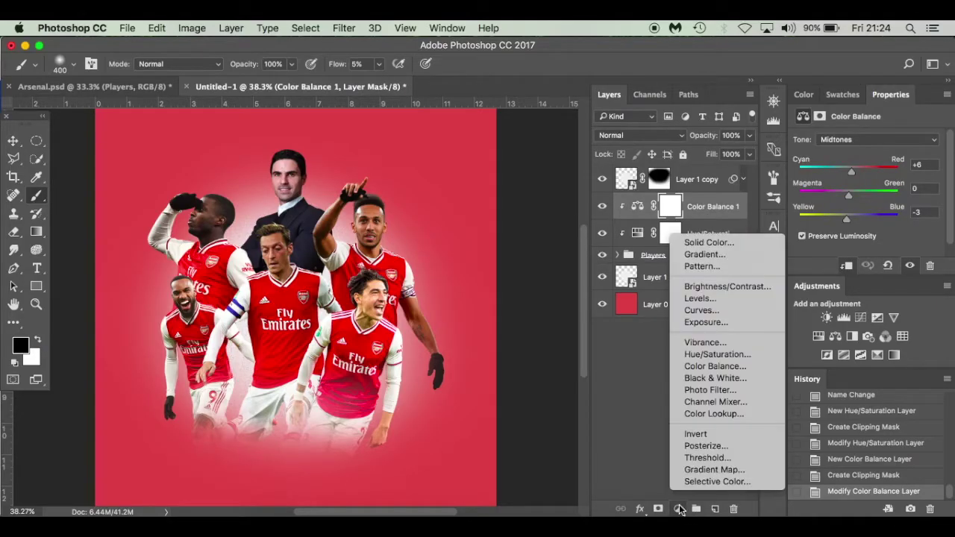
pyautogui.click(709, 390)
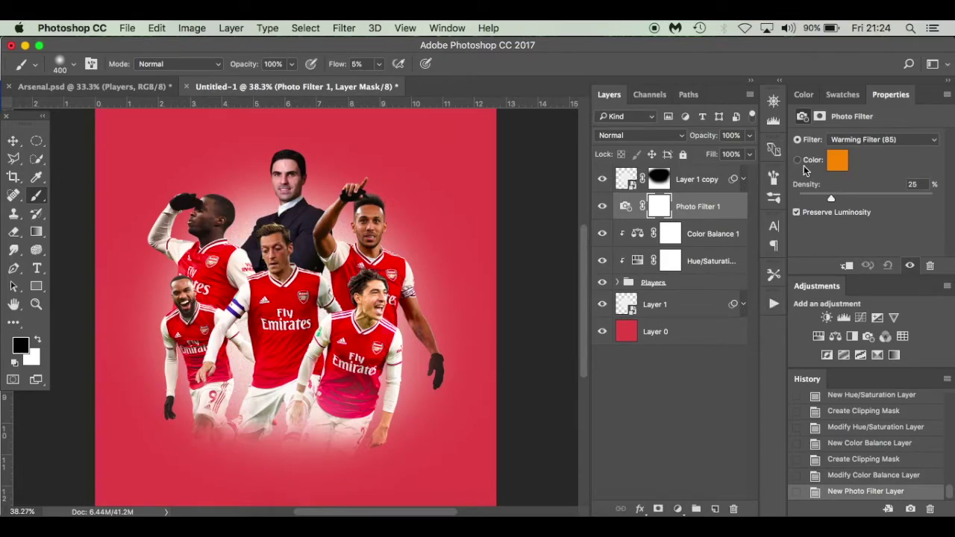
pyautogui.click(798, 160)
pyautogui.click(836, 161)
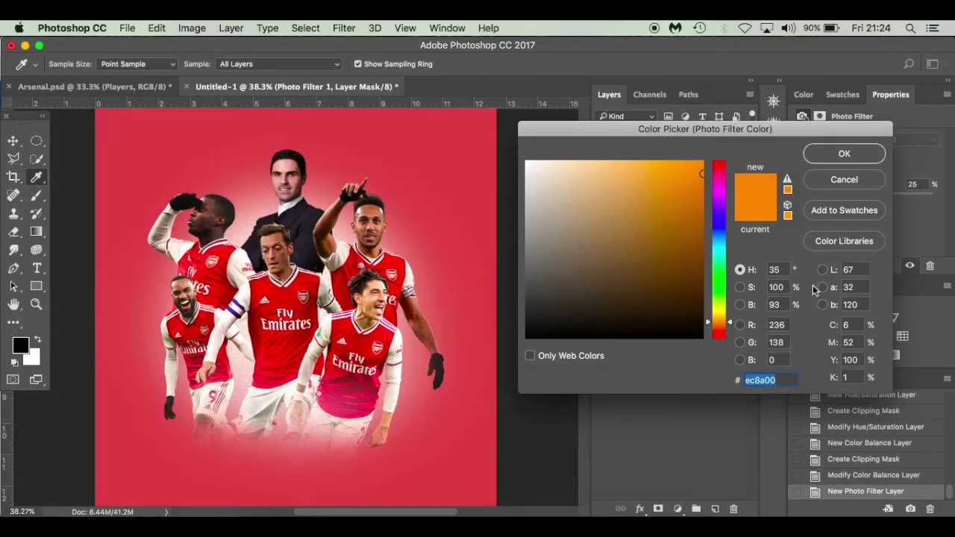
pyautogui.click(844, 155)
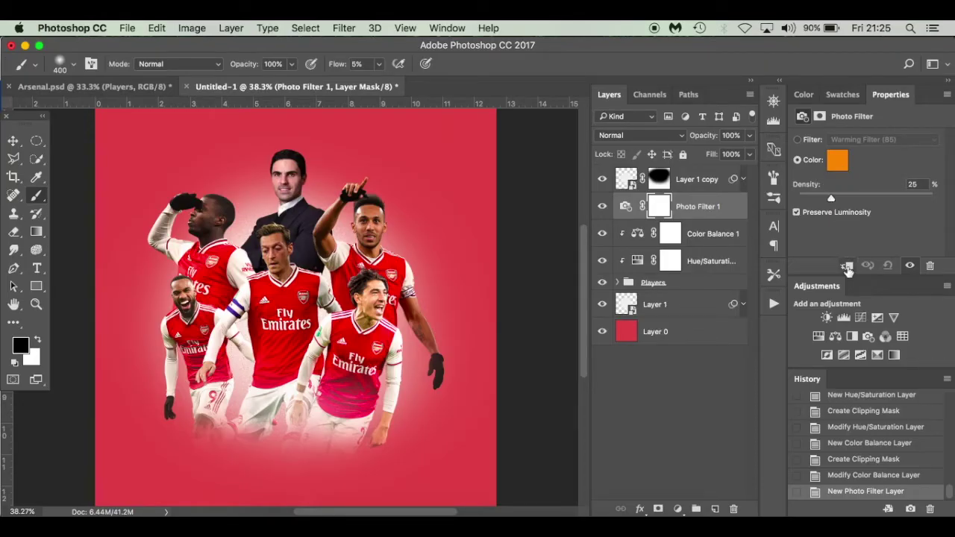
# Step: Clip the Photo Filter to the adjustments and Players group below, and set its density to 50%
pyautogui.click(848, 267)
pyautogui.moveTo(833, 198); pyautogui.dragTo(865, 200)
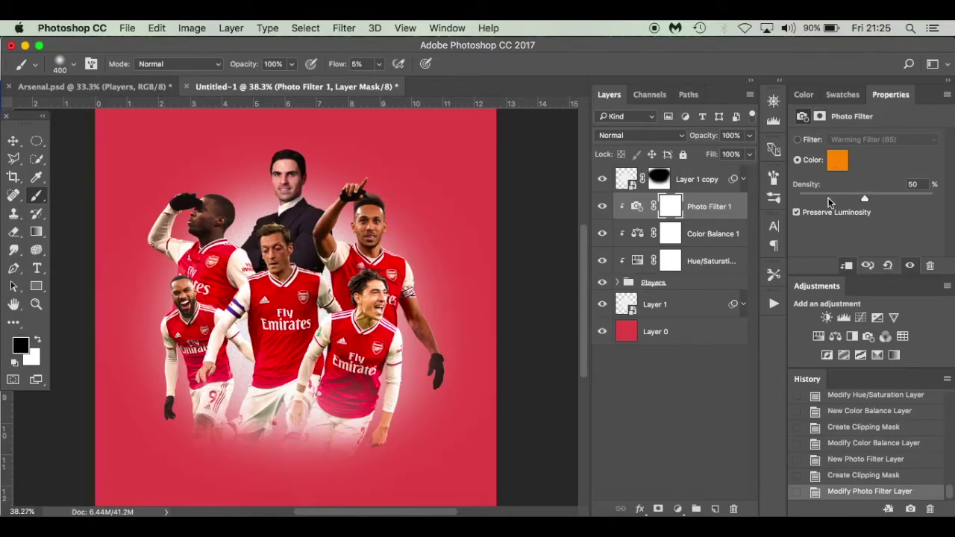
pyautogui.click(667, 385)
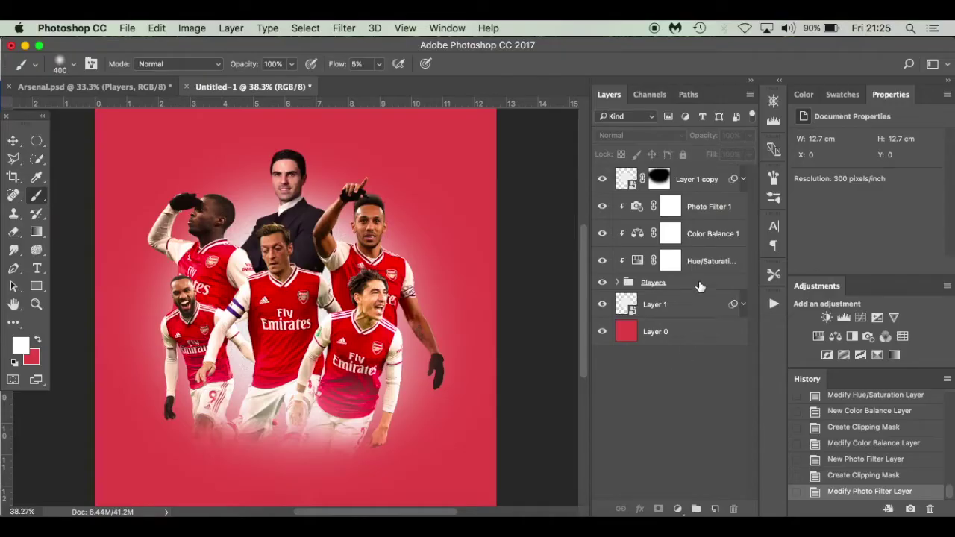
# Step: Place the Arsenal cannon PNG from the Latest Tutorial folder, scaled to about 2.56 by 1.07 cm, centred over the players' faded legs
pyautogui.click(273, 515)
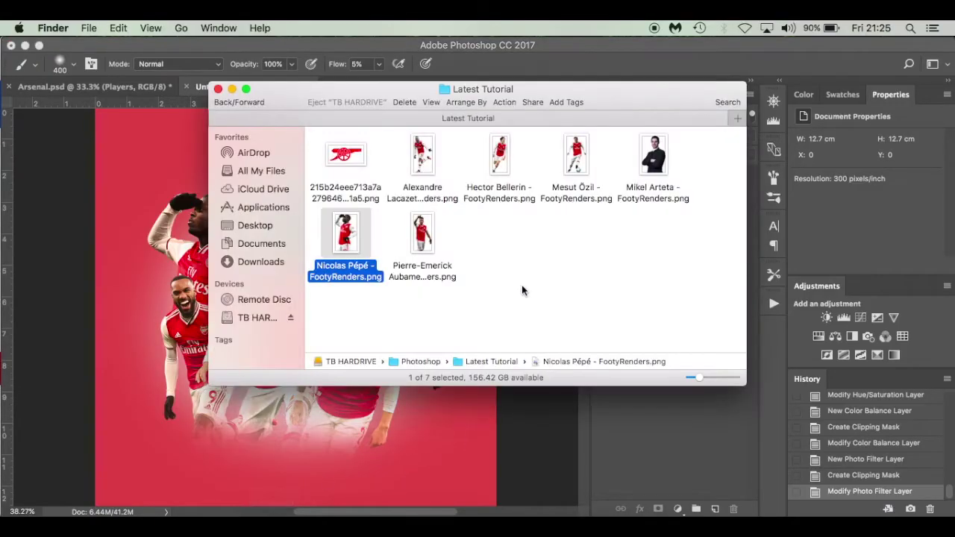
pyautogui.moveTo(340, 159); pyautogui.dragTo(246, 436)
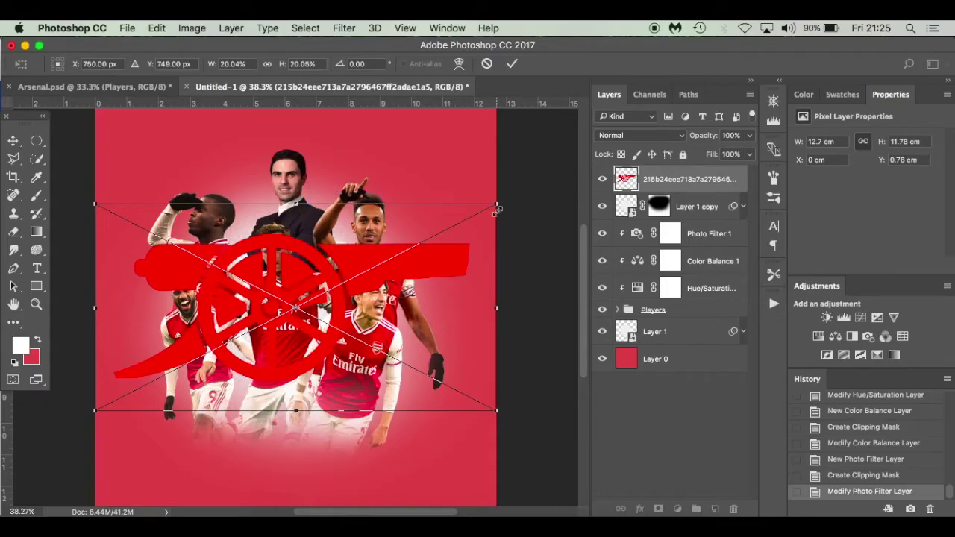
pyautogui.moveTo(498, 204); pyautogui.dragTo(337, 412)
pyautogui.press('Return')
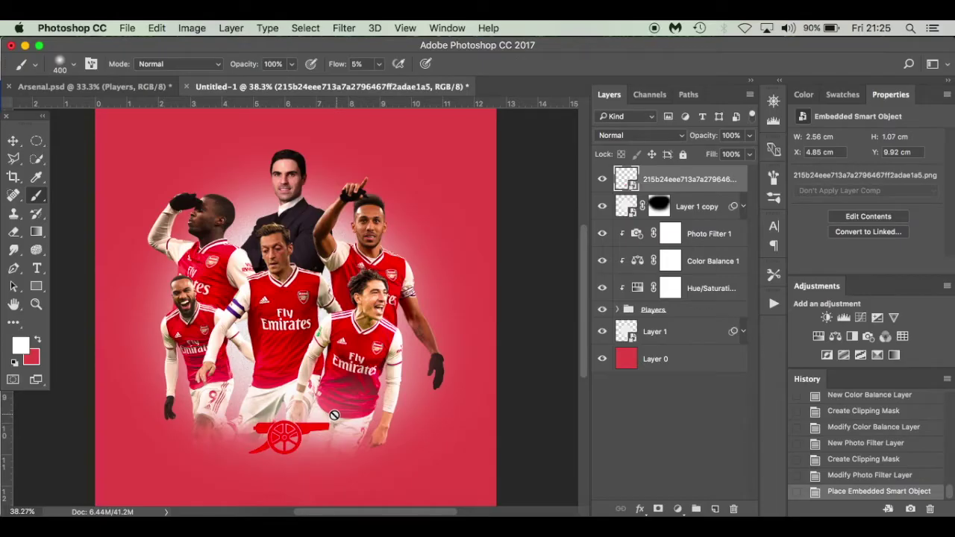
pyautogui.click(153, 86)
pyautogui.click(260, 88)
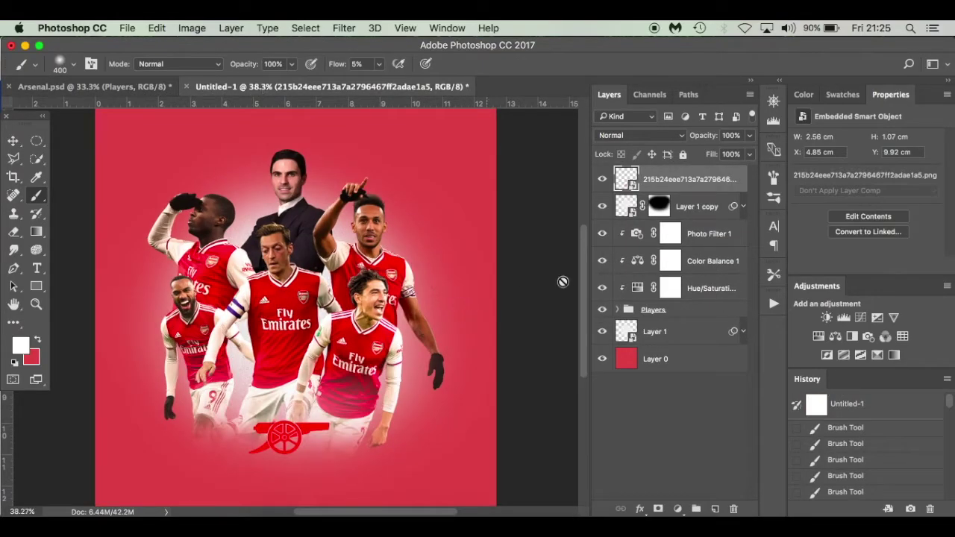
# Step: Rename the cannon layer as logo
pyautogui.doubleClick(687, 180)
pyautogui.press('BackSpace')
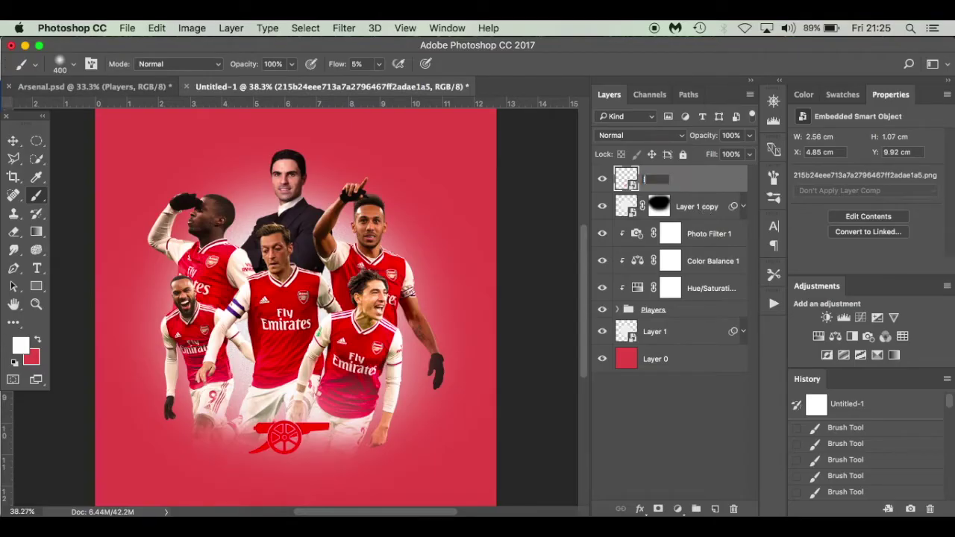
pyautogui.press('Return')
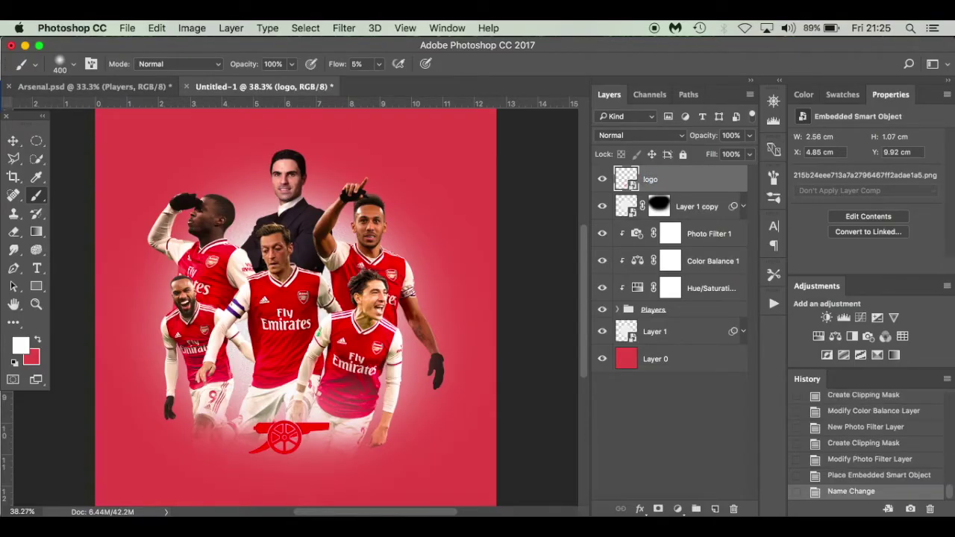
# Step: Add a new layer clipped to the logo layer and set up a hard round brush at 100% flow
pyautogui.click(715, 509)
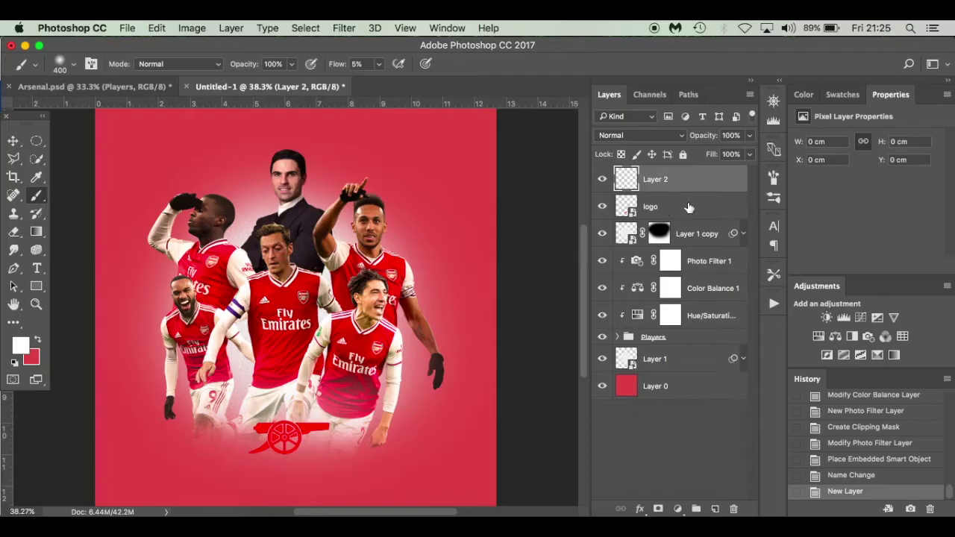
pyautogui.keyDown('alt'); pyautogui.click(699, 194); pyautogui.keyUp('alt')
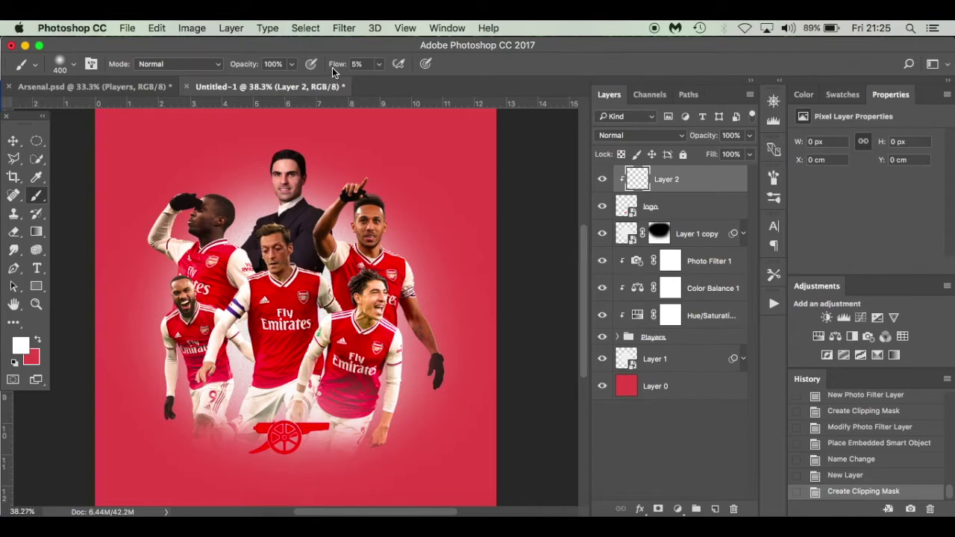
pyautogui.moveTo(332, 67); pyautogui.dragTo(512, 92)
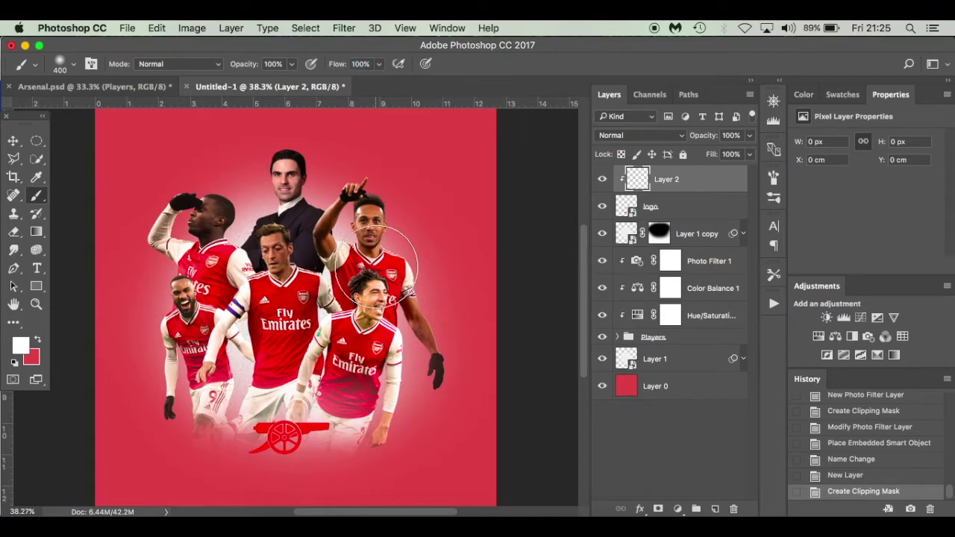
pyautogui.rightClick(314, 311)
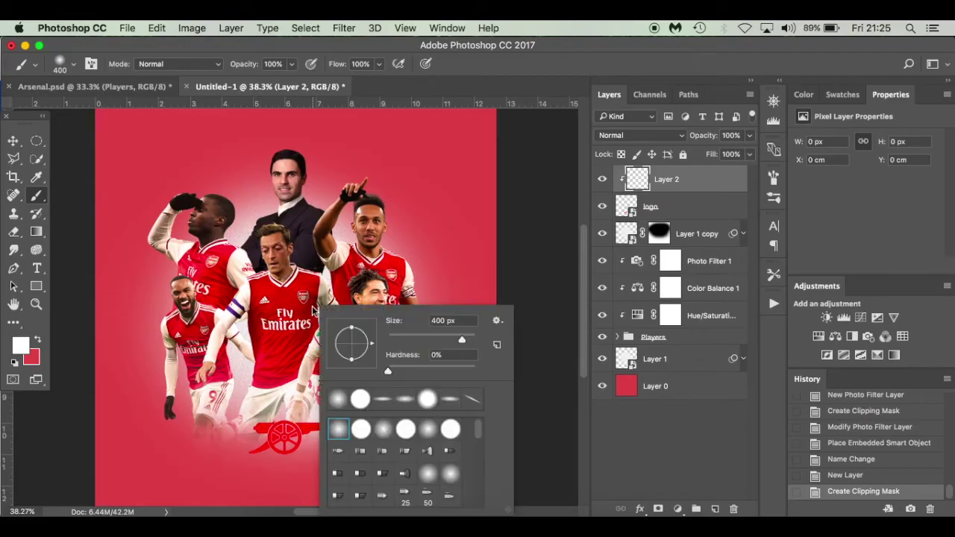
pyautogui.click(361, 399)
# Step: Paint the clipped layer white over the whole cannon logo, reducing the brush size to 175 px
pyautogui.click(399, 217)
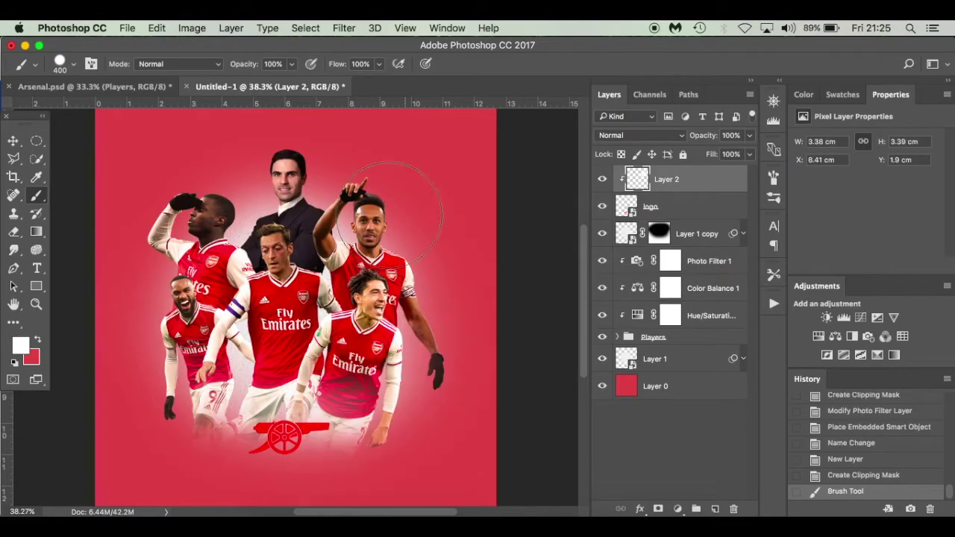
pyautogui.moveTo(382, 249); pyautogui.dragTo(343, 258)
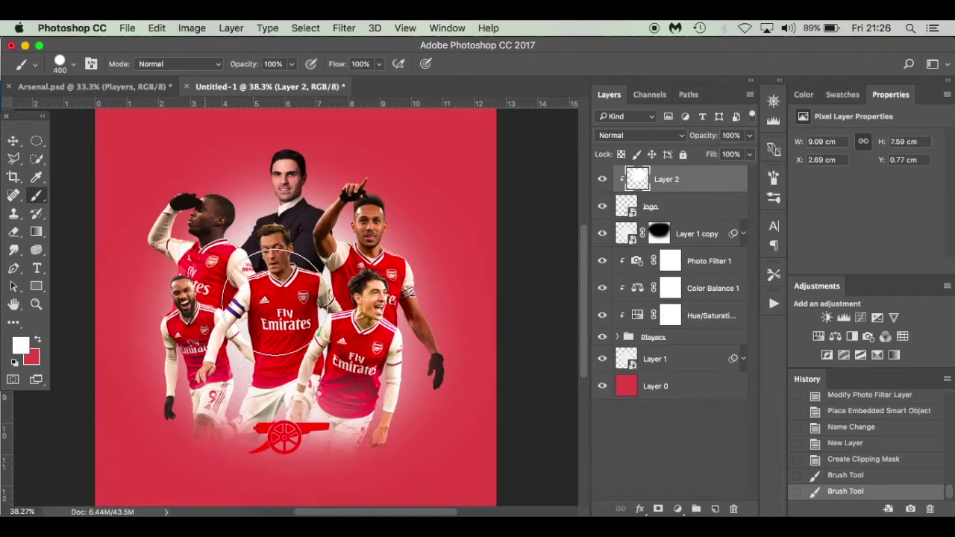
pyautogui.moveTo(246, 351)
pyautogui.mouseDown()
pyautogui.moveTo(201, 373)
pyautogui.moveTo(186, 369)
pyautogui.mouseUp()
pyautogui.press('[')
pyautogui.press('[')
pyautogui.moveTo(243, 432)
pyautogui.mouseDown()
pyautogui.moveTo(249, 463)
pyautogui.moveTo(255, 455)
pyautogui.moveTo(294, 464)
pyautogui.moveTo(259, 430)
pyautogui.moveTo(358, 431)
pyautogui.moveTo(210, 452)
pyautogui.moveTo(294, 464)
pyautogui.moveTo(356, 436)
pyautogui.moveTo(227, 448)
pyautogui.mouseUp()
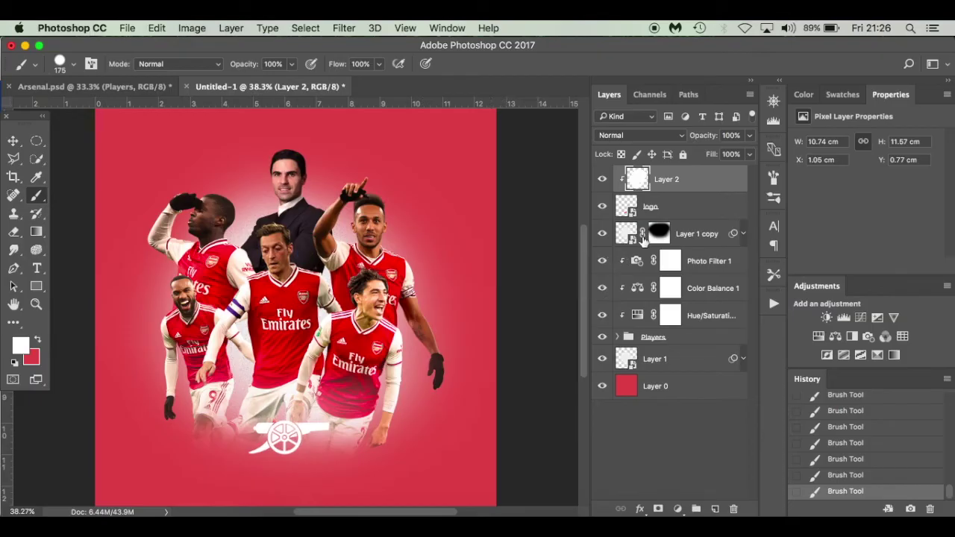
# Step: Nudge the logo layer straight down below the players' legs to a Y position of about 10.27 cm
pyautogui.press('v')
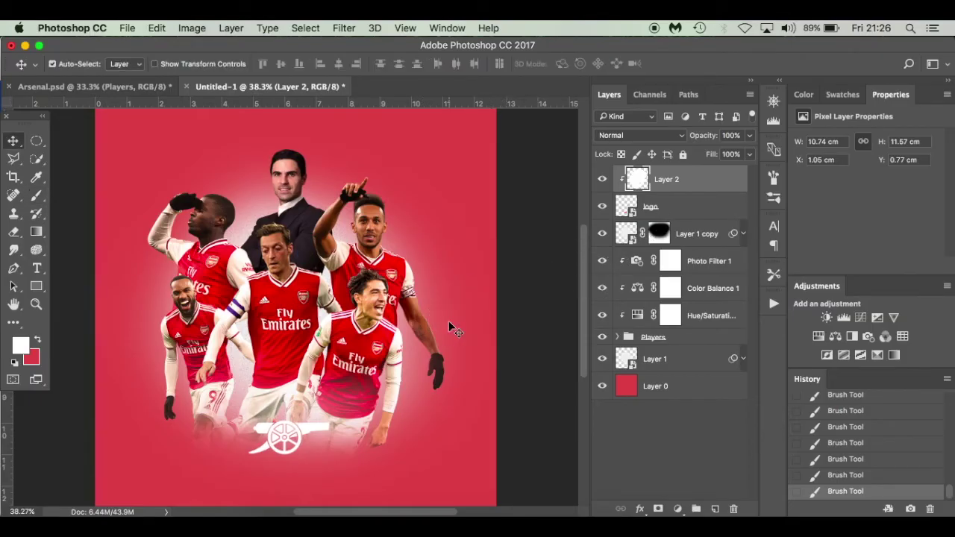
pyautogui.press('Down')
pyautogui.press('Down')
pyautogui.press('Down')
pyautogui.click(682, 208)
pyautogui.press('Down')
pyautogui.press('Down')
pyautogui.press('Down')
pyautogui.press('Down')
pyautogui.press('Down')
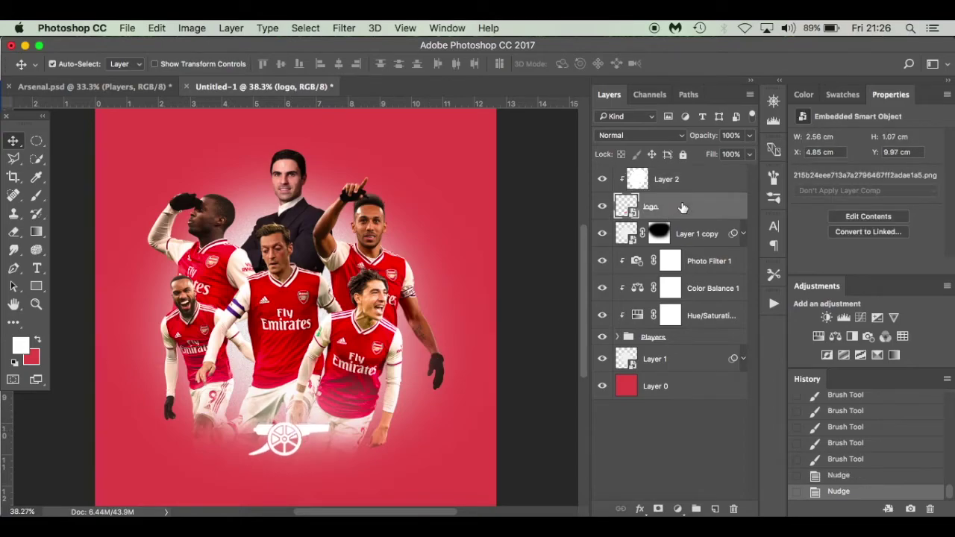
pyautogui.press('Down')
pyautogui.press('Down')
pyautogui.press('Down')
pyautogui.press('Down')
pyautogui.press('Down')
pyautogui.press('Down')
pyautogui.press('Down')
pyautogui.press('Down')
pyautogui.press('Down')
pyautogui.press('Down')
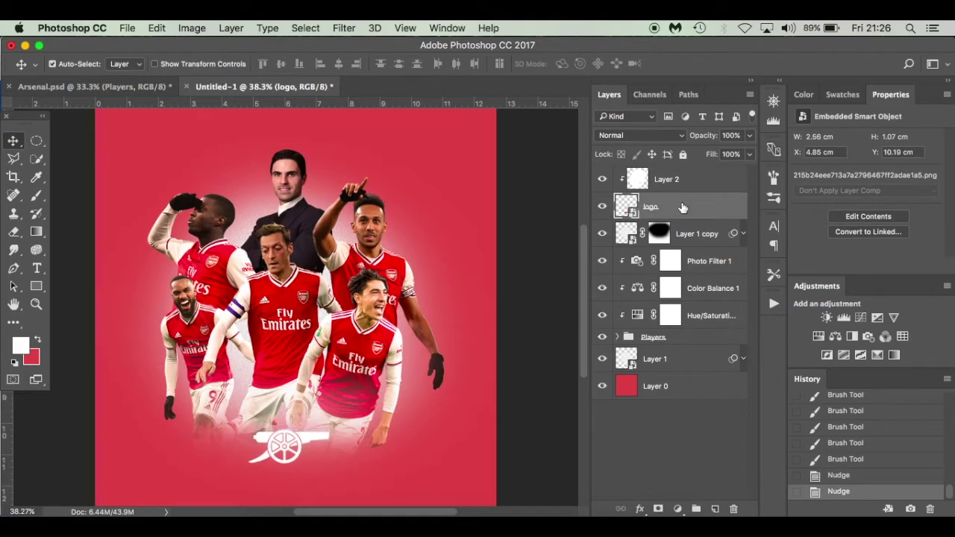
pyautogui.press('Down')
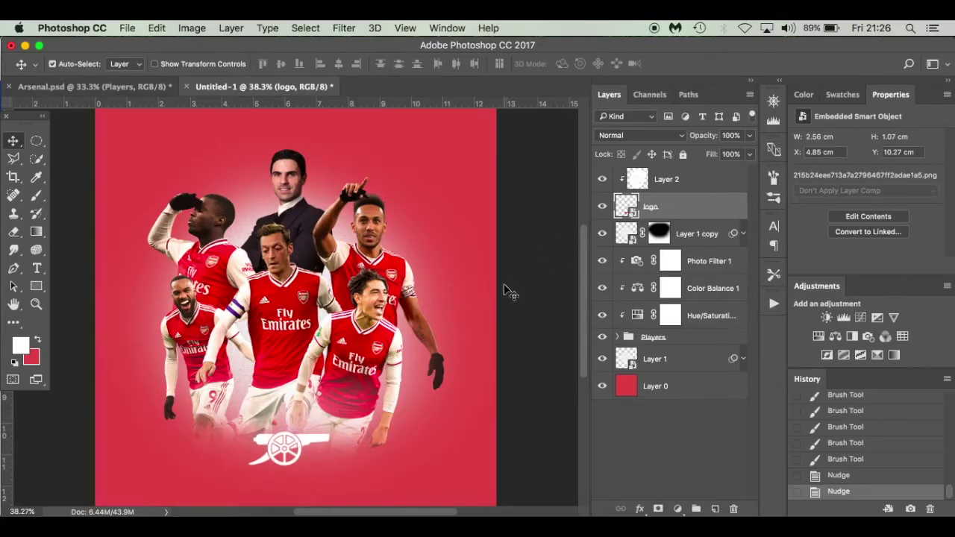